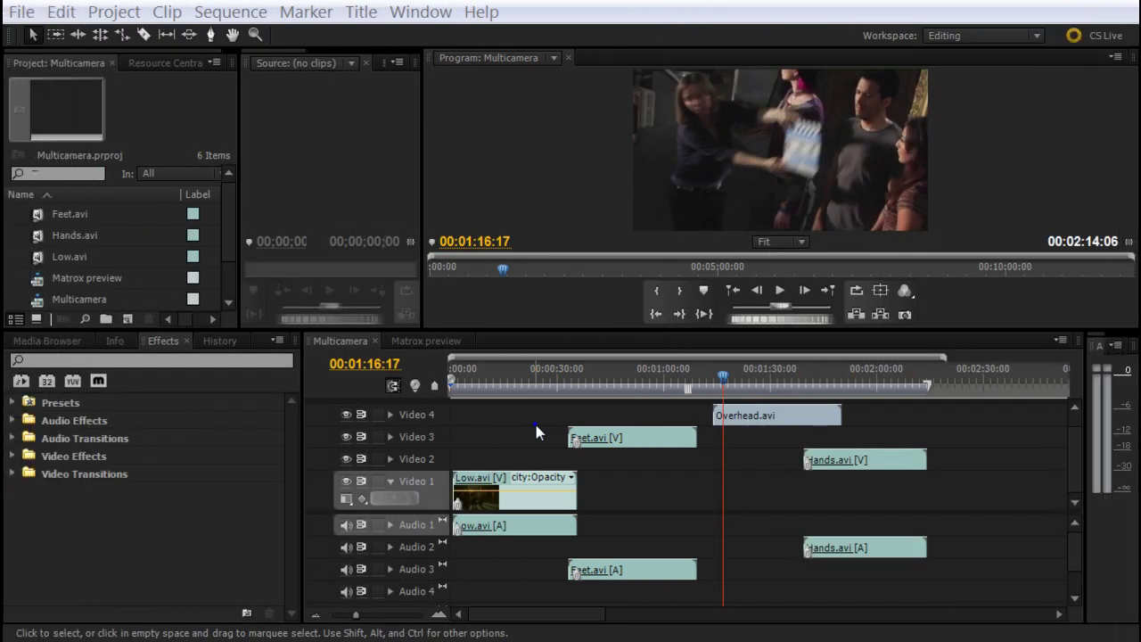
# Cue the playhead to the clapper frame at 00:01:16:07 and zoom the timeline in two levels.
pyautogui.click(524, 435)
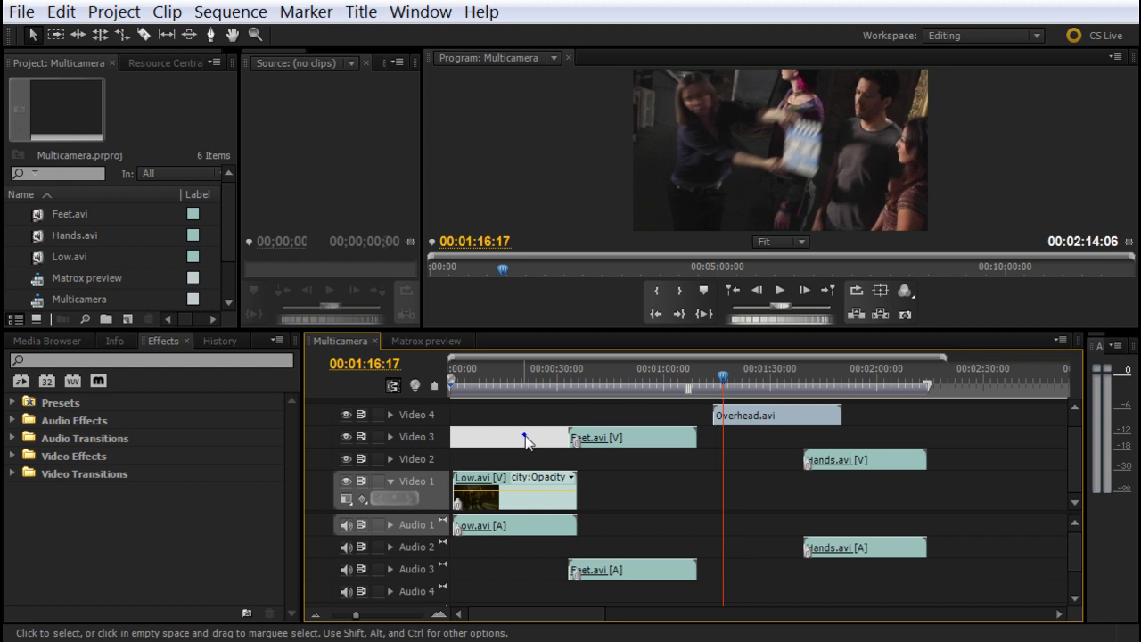
pyautogui.click(645, 484)
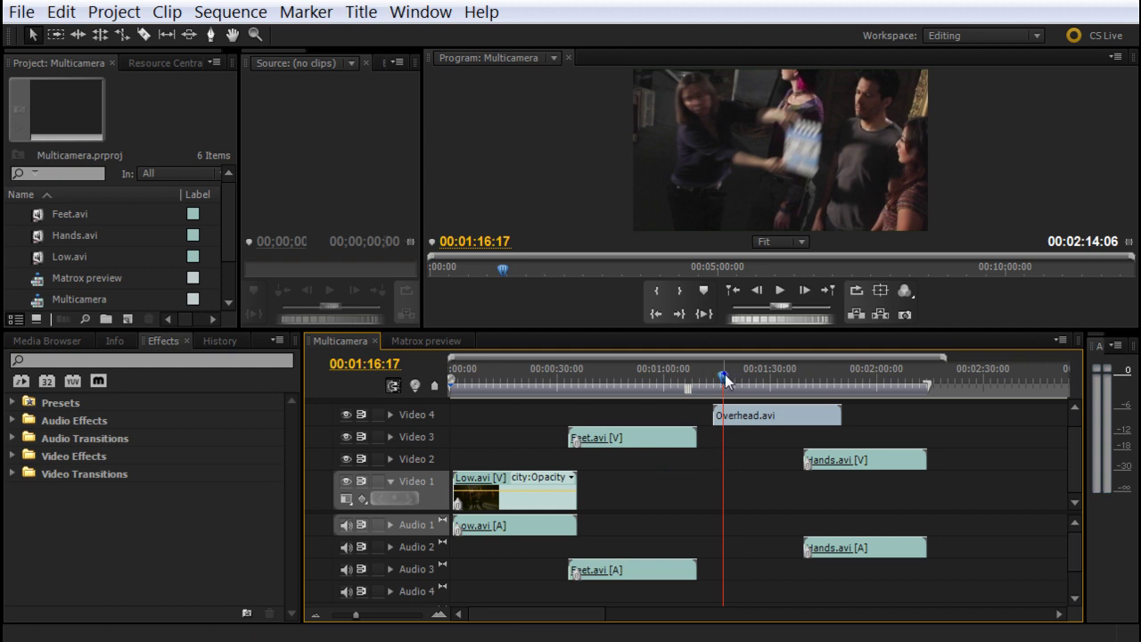
pyautogui.moveTo(725, 374); pyautogui.dragTo(723, 379)
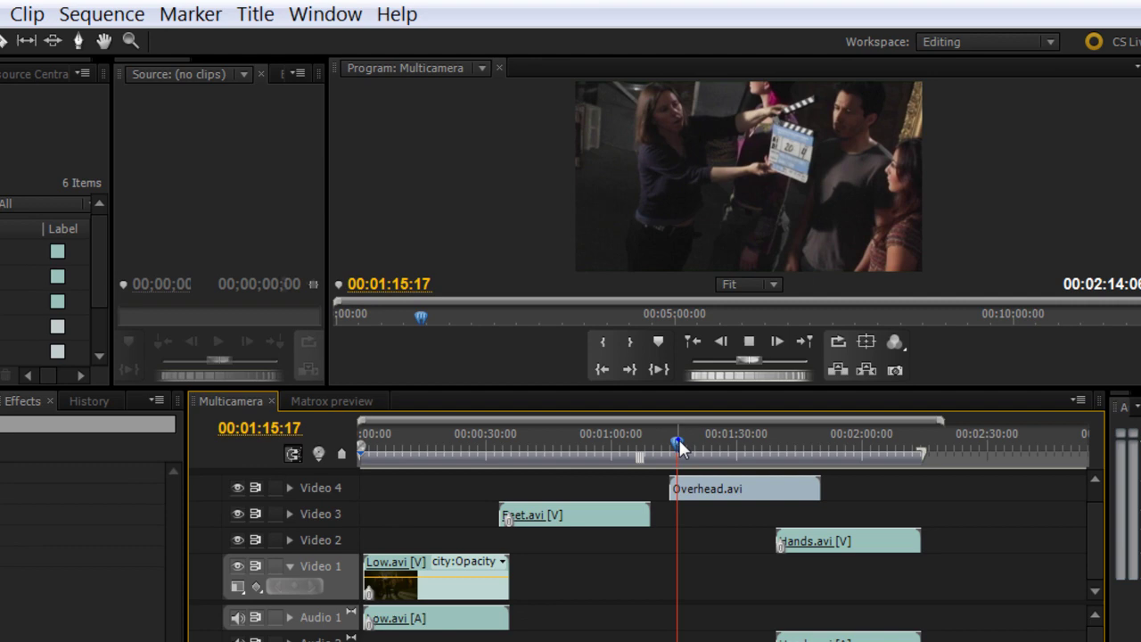
pyautogui.moveTo(721, 374); pyautogui.dragTo(727, 380)
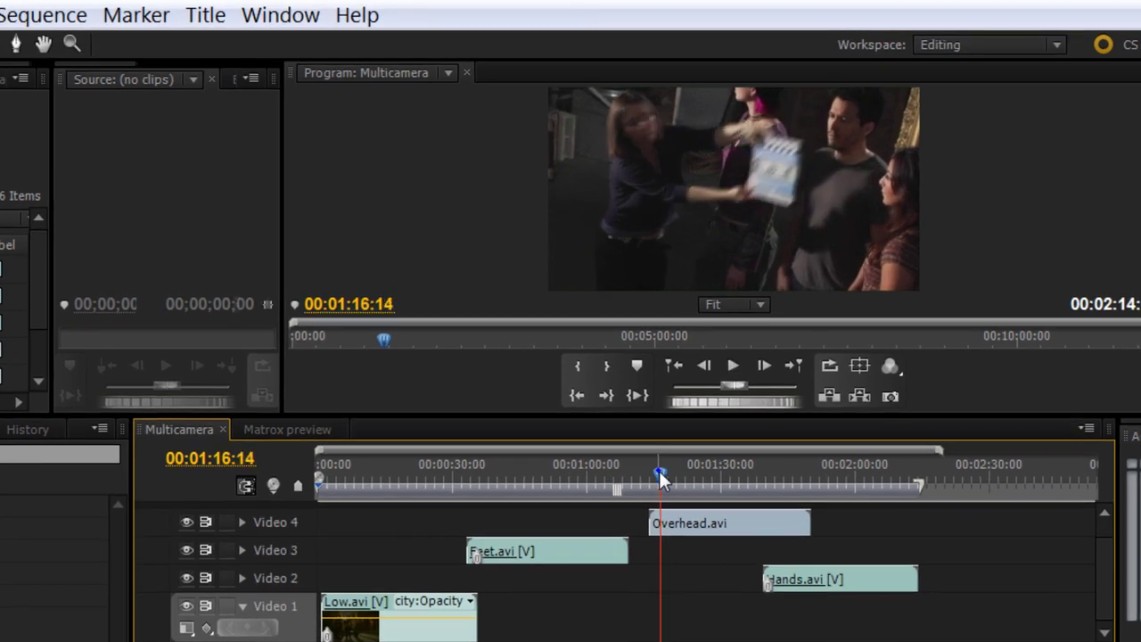
pyautogui.moveTo(660, 478); pyautogui.dragTo(661, 478)
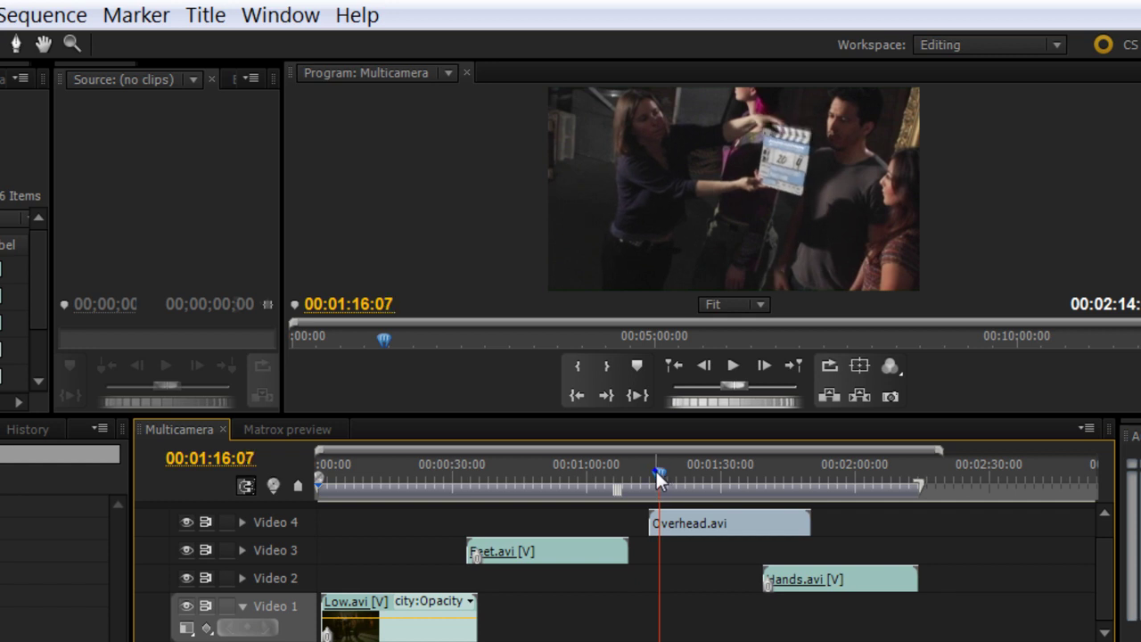
pyautogui.press('=')
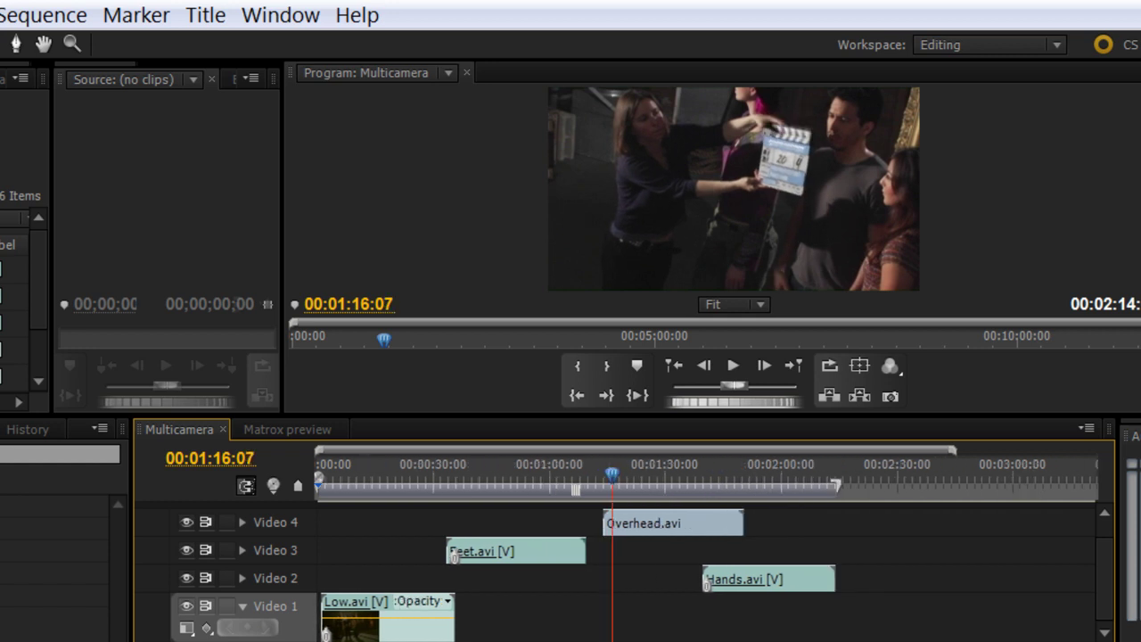
pyautogui.press('=')
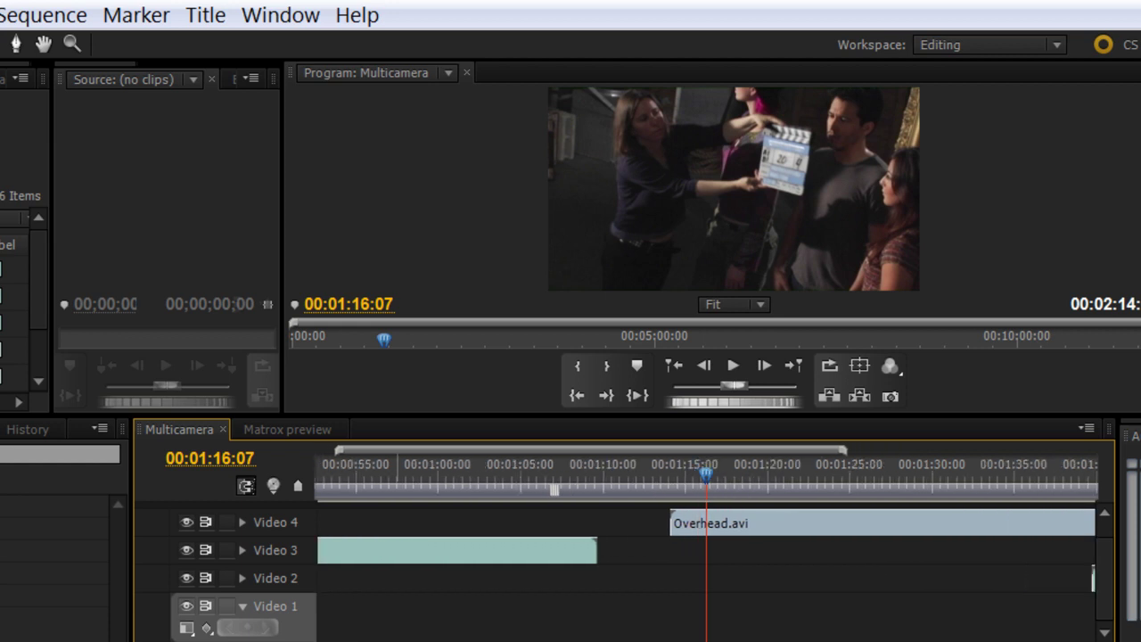
# Save the project and add numbered clip marker 0 to Overhead.avi at the clapper frame.
pyautogui.click(691, 524)
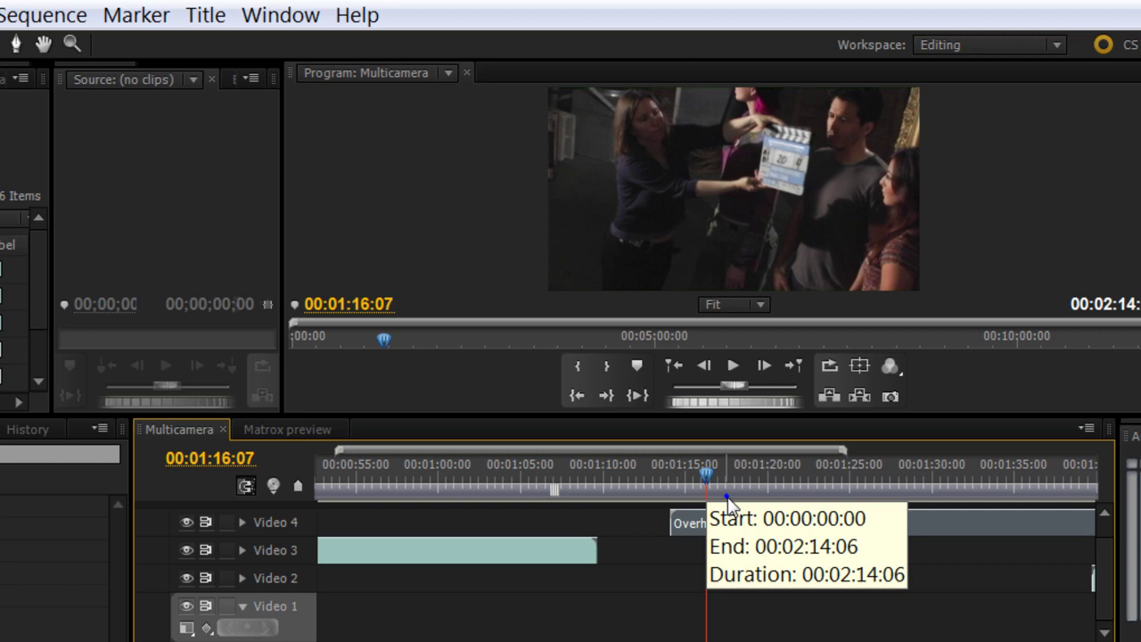
pyautogui.hotkey('ctrl', 's')
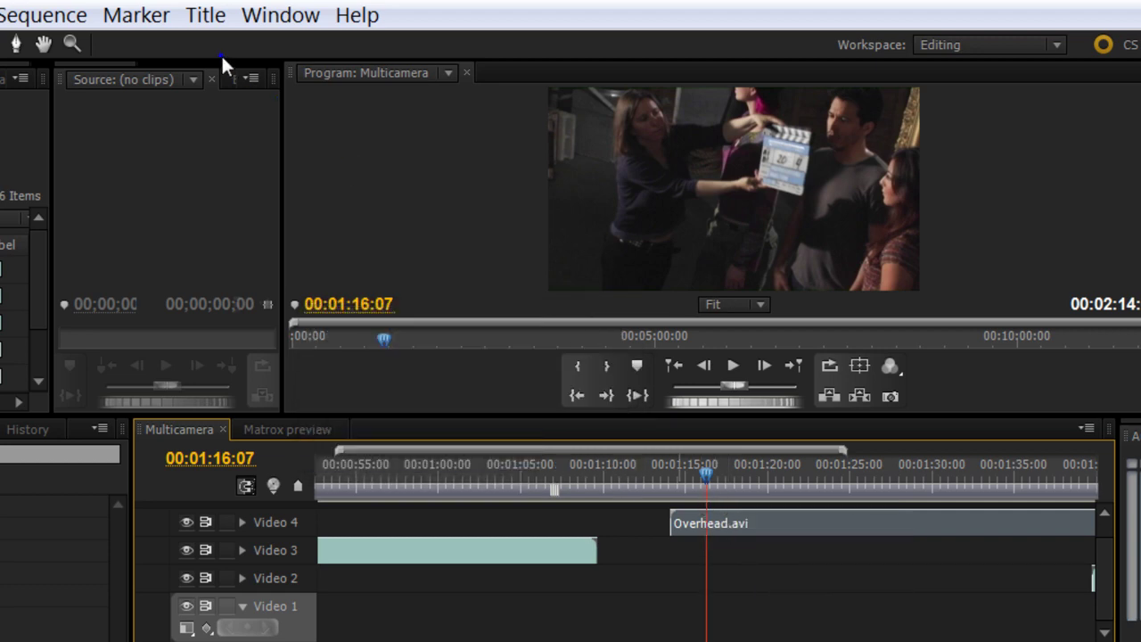
pyautogui.click(145, 13)
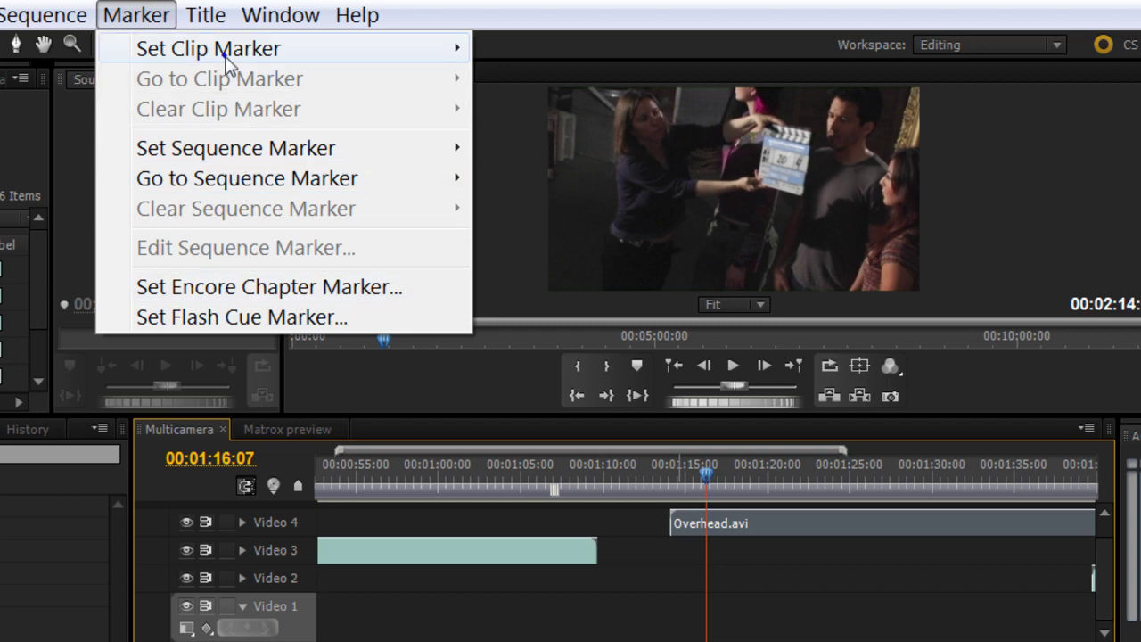
pyautogui.moveTo(232, 49)
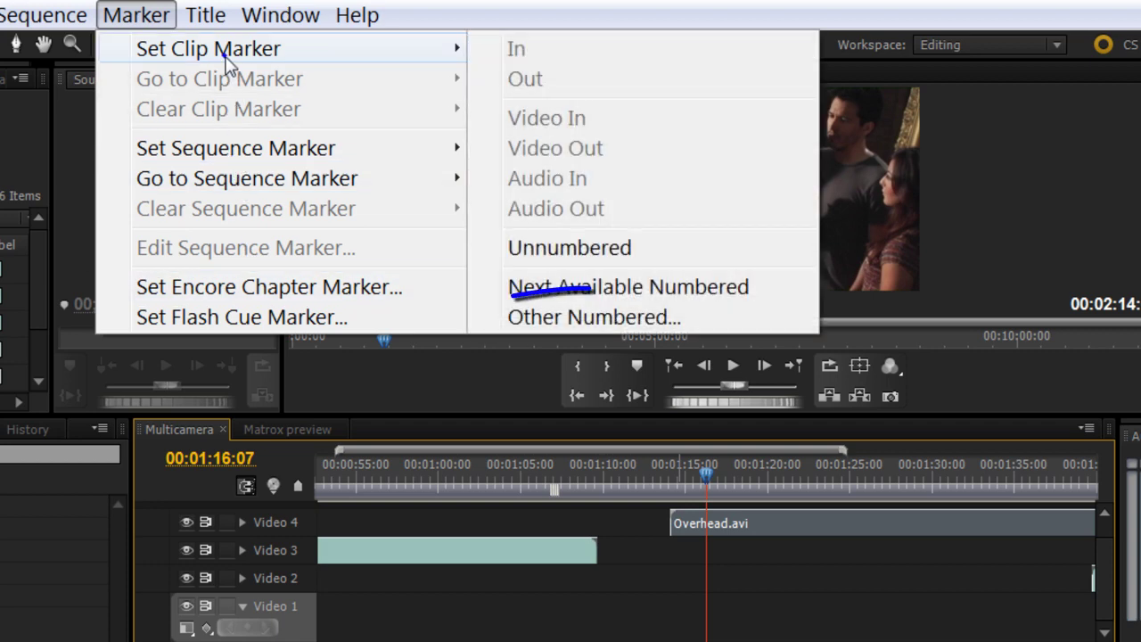
pyautogui.click(562, 318)
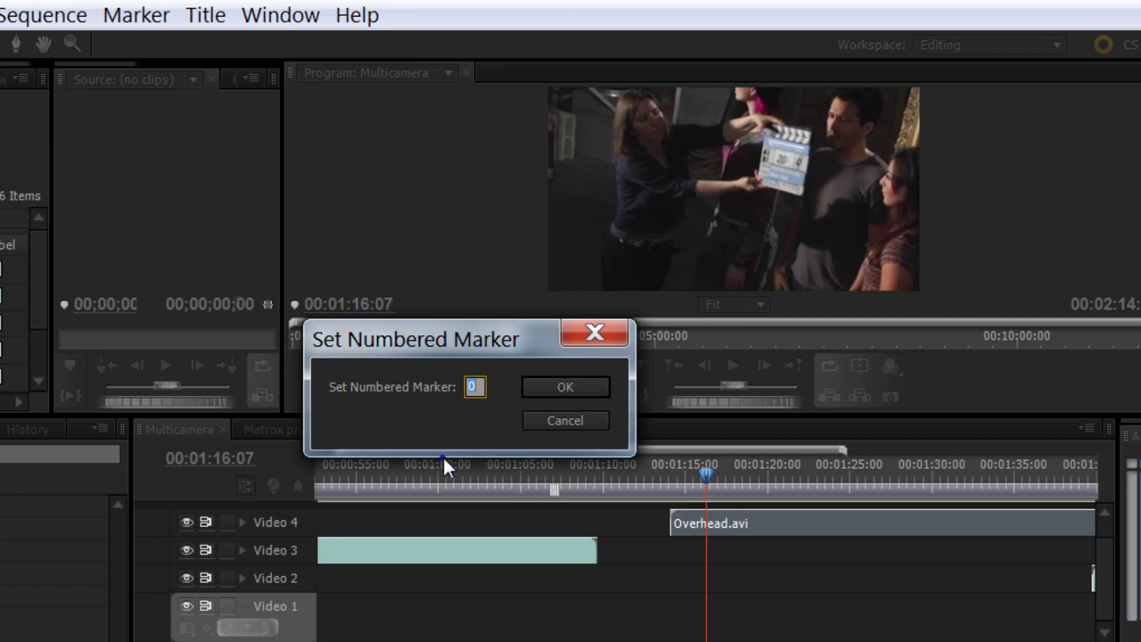
pyautogui.click(564, 387)
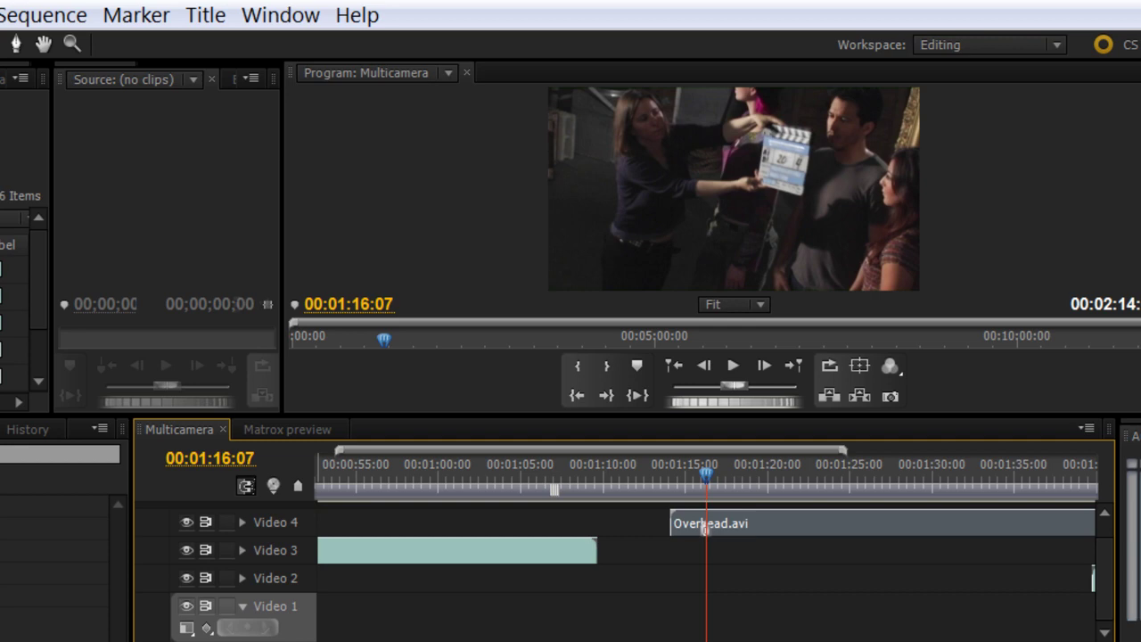
# Synchronize all four camera clips on Numbered Clip Marker 0, then scrub back to 00:00:07:15.
pyautogui.press('-')
pyautogui.press('-')
pyautogui.press('-')
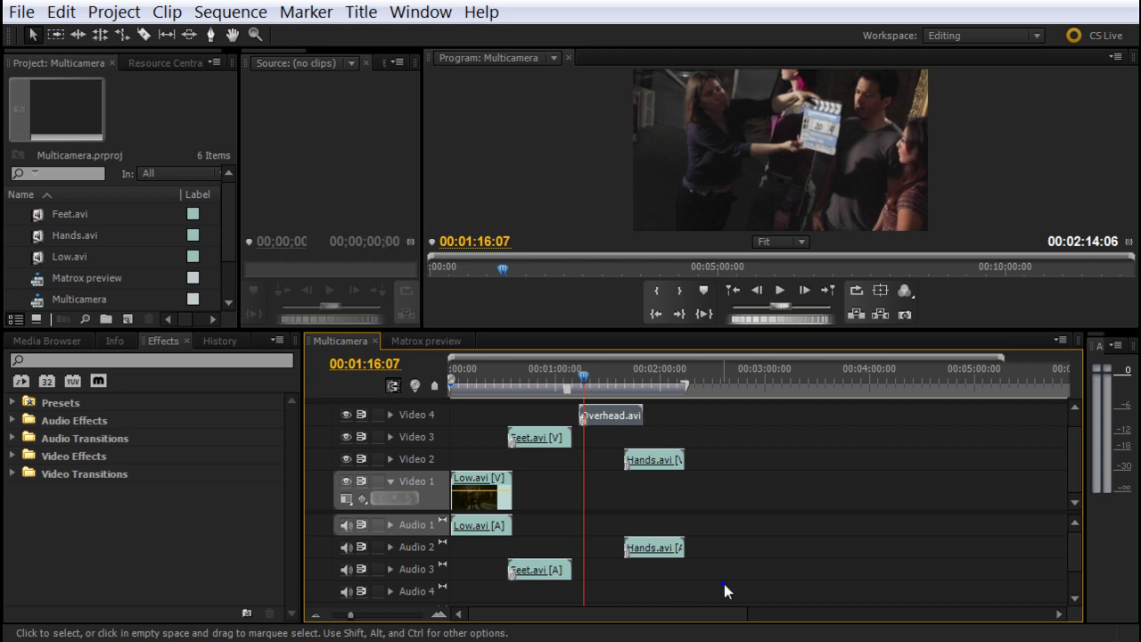
pyautogui.moveTo(731, 583); pyautogui.dragTo(476, 420)
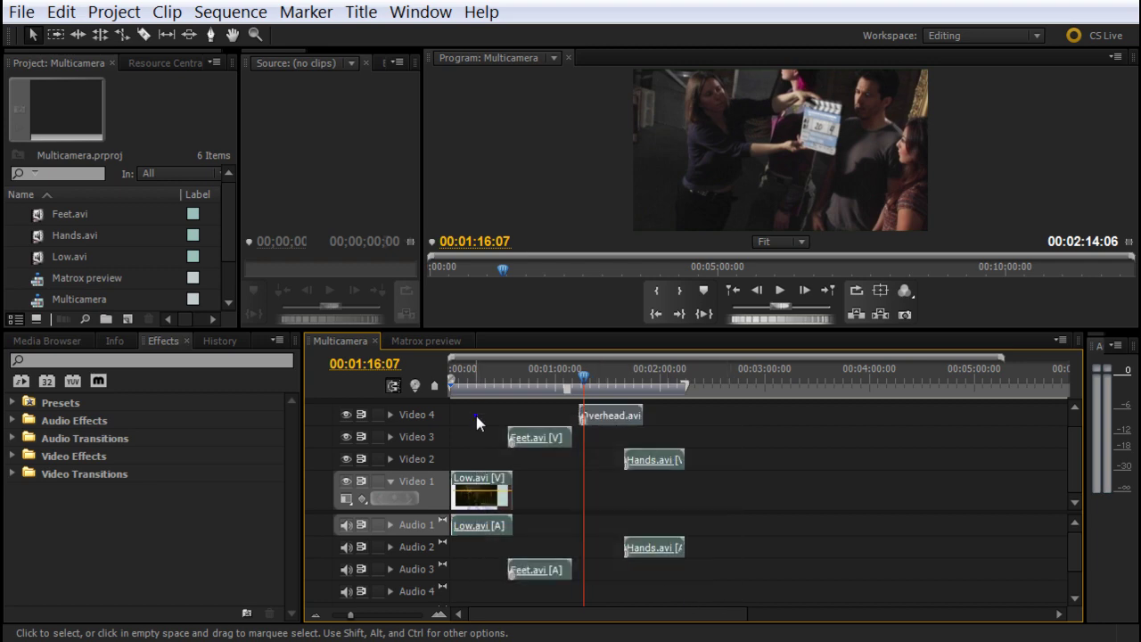
pyautogui.rightClick(517, 436)
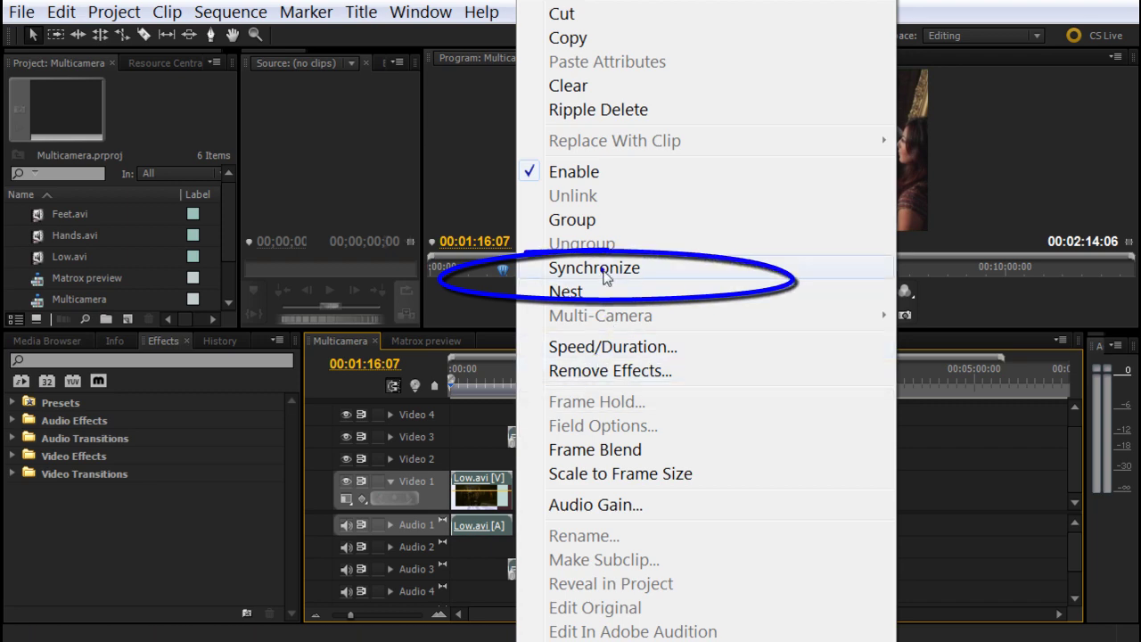
pyautogui.click(604, 272)
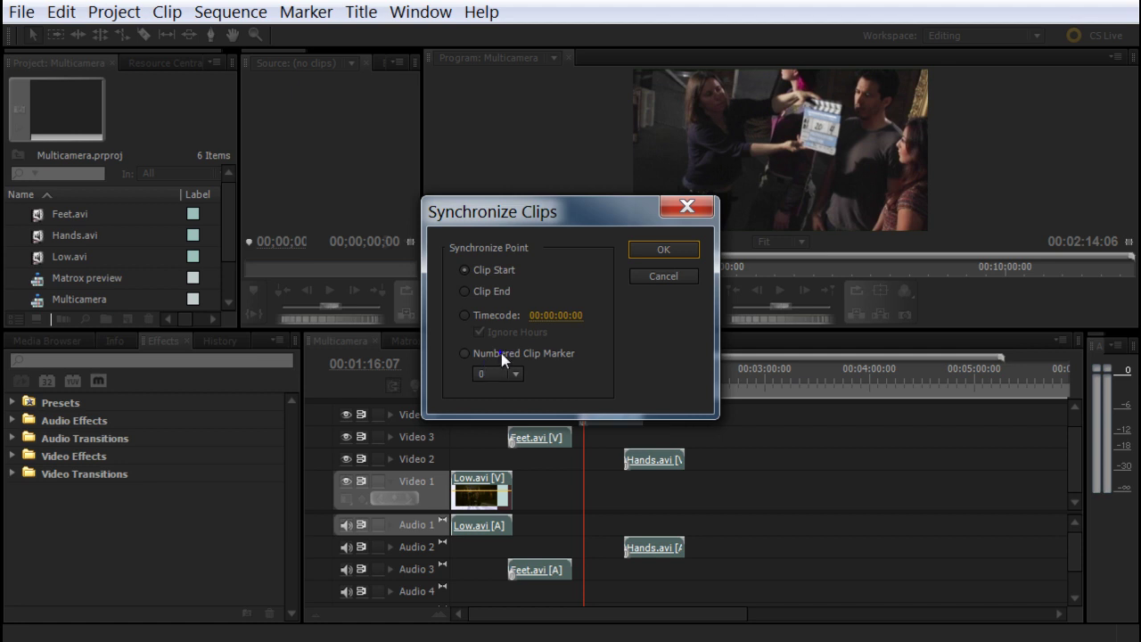
pyautogui.click(464, 355)
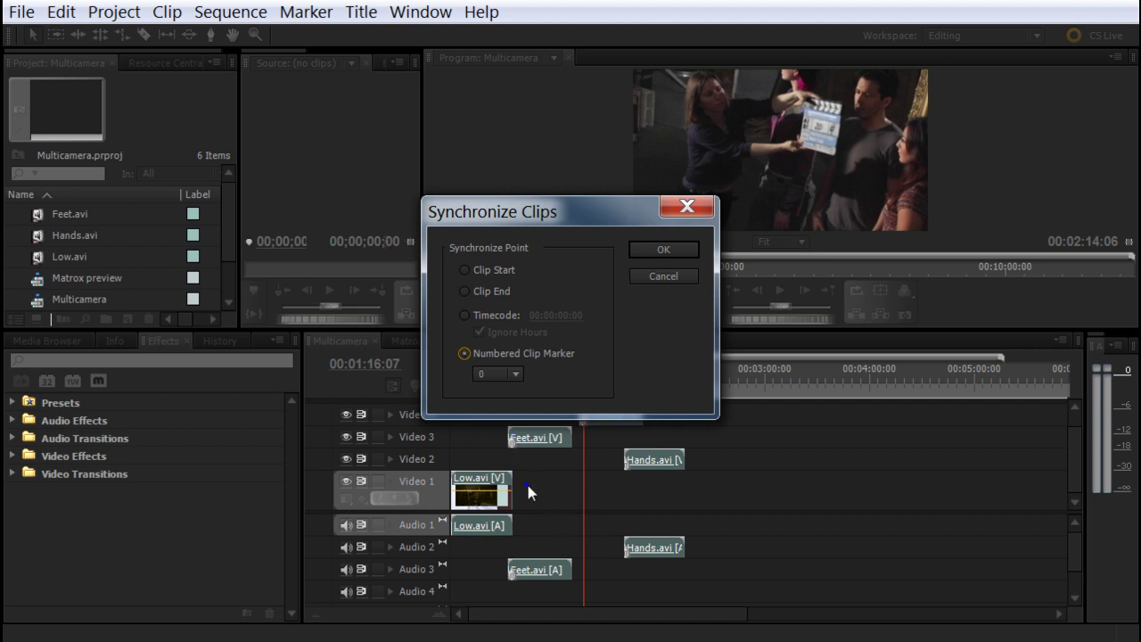
pyautogui.click(663, 251)
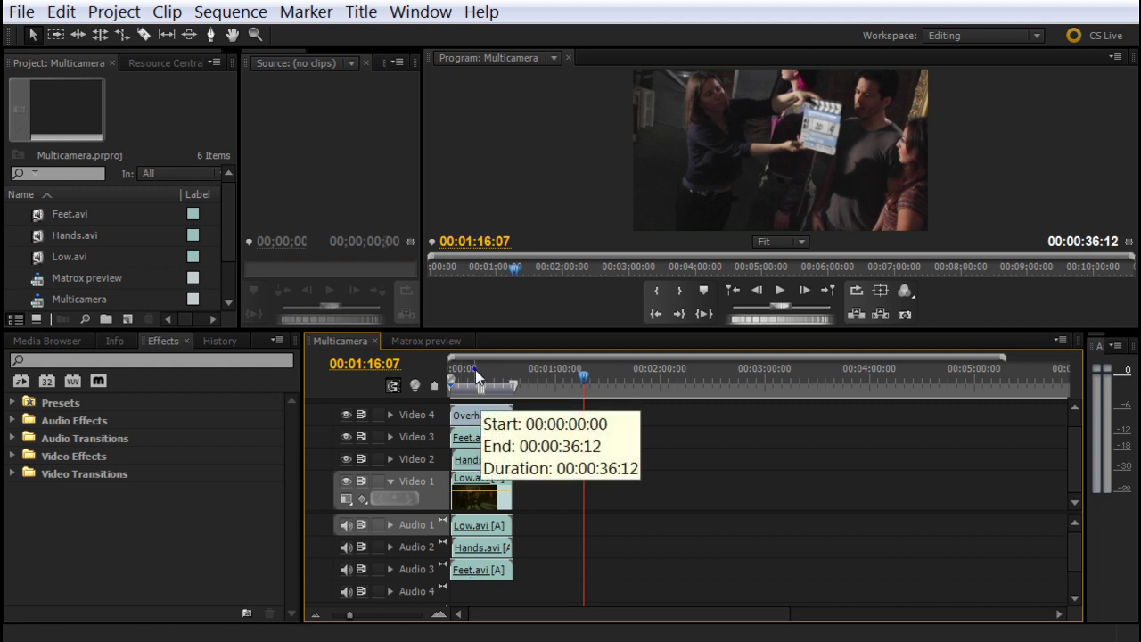
pyautogui.moveTo(475, 369); pyautogui.dragTo(463, 369)
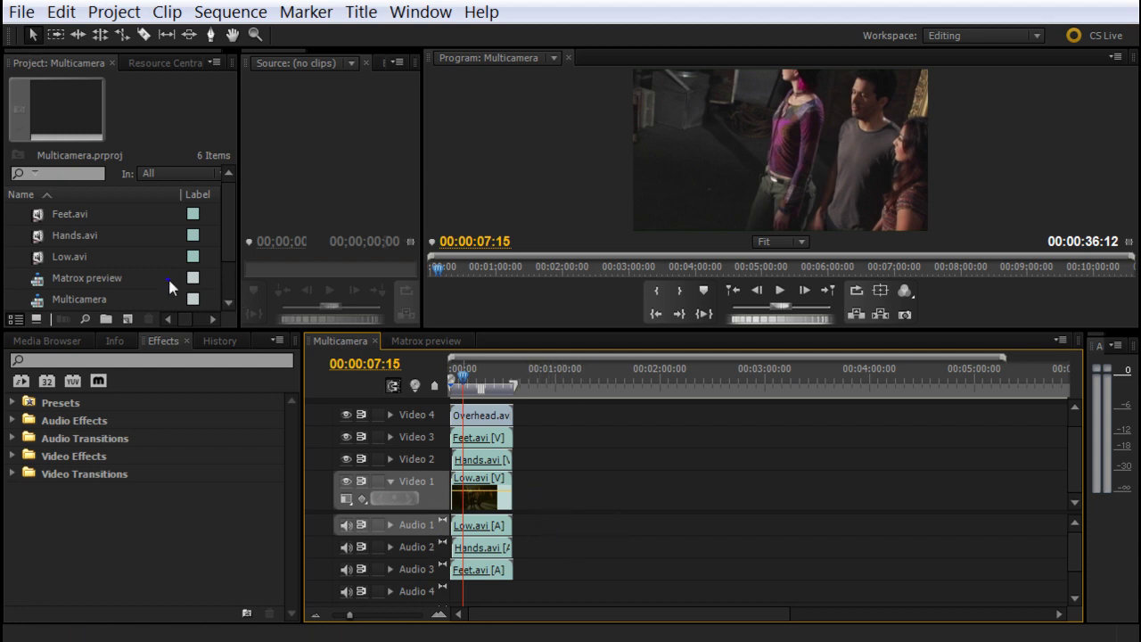
# Create a DV-PAL Standard 48kHz sequence named 'Nested' with one video and one stereo audio track.
pyautogui.rightClick(129, 242)
pyautogui.moveTo(189, 319)
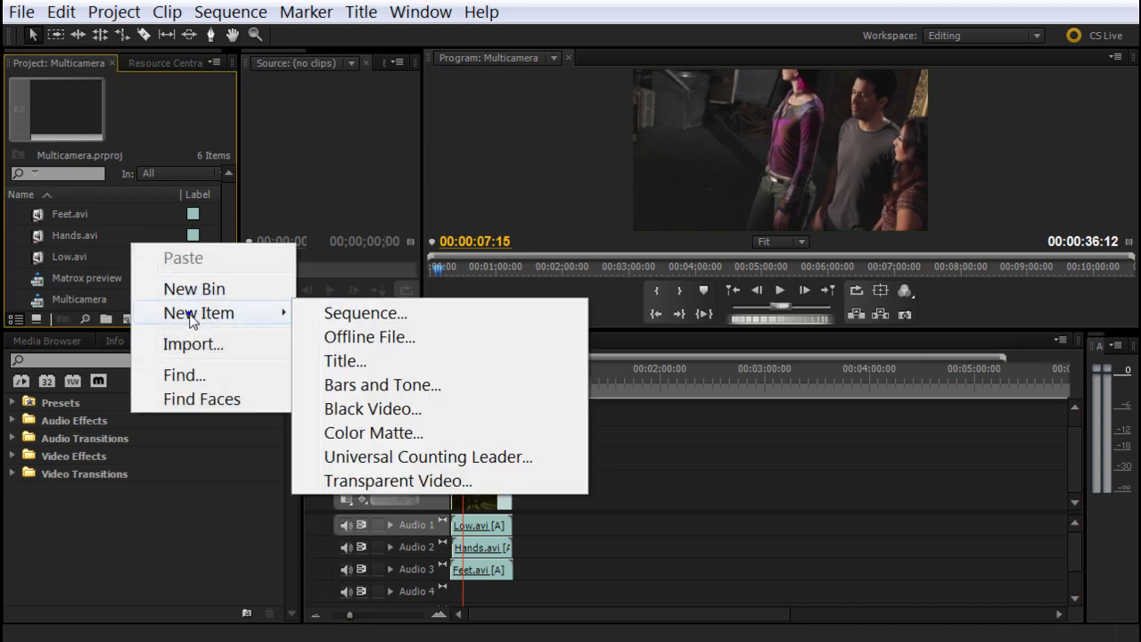
pyautogui.click(336, 312)
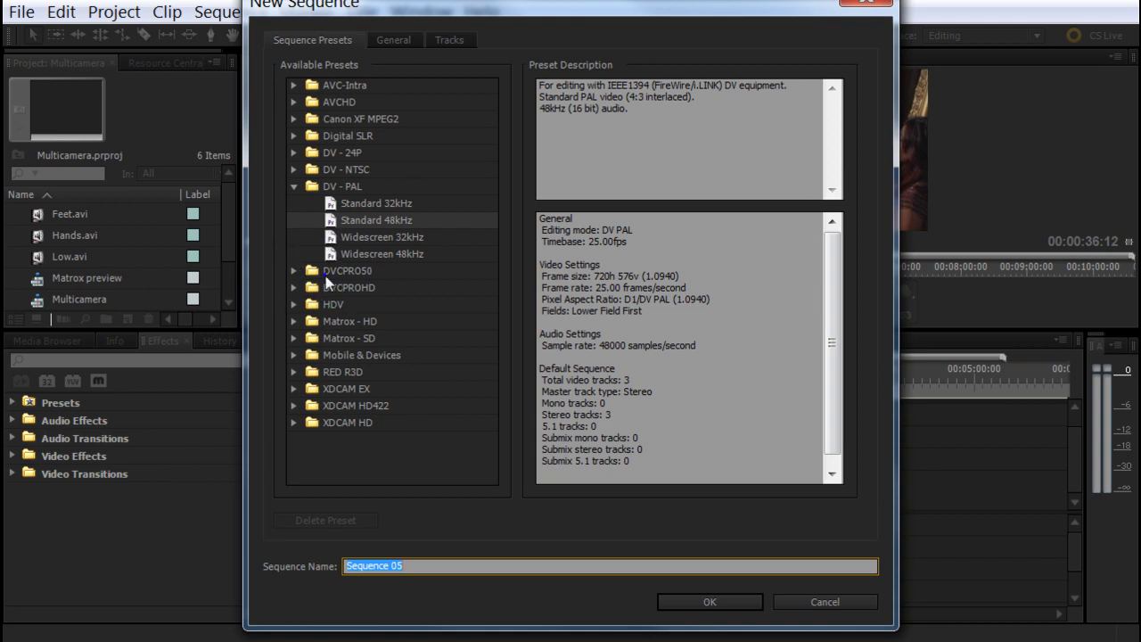
pyautogui.click(375, 223)
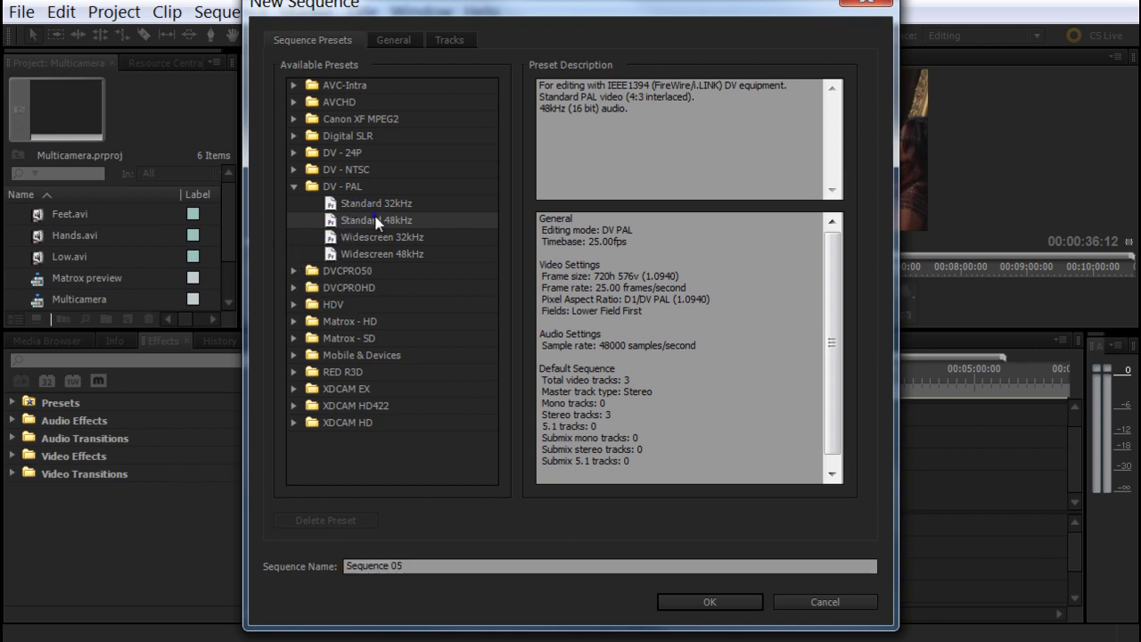
pyautogui.click(413, 565)
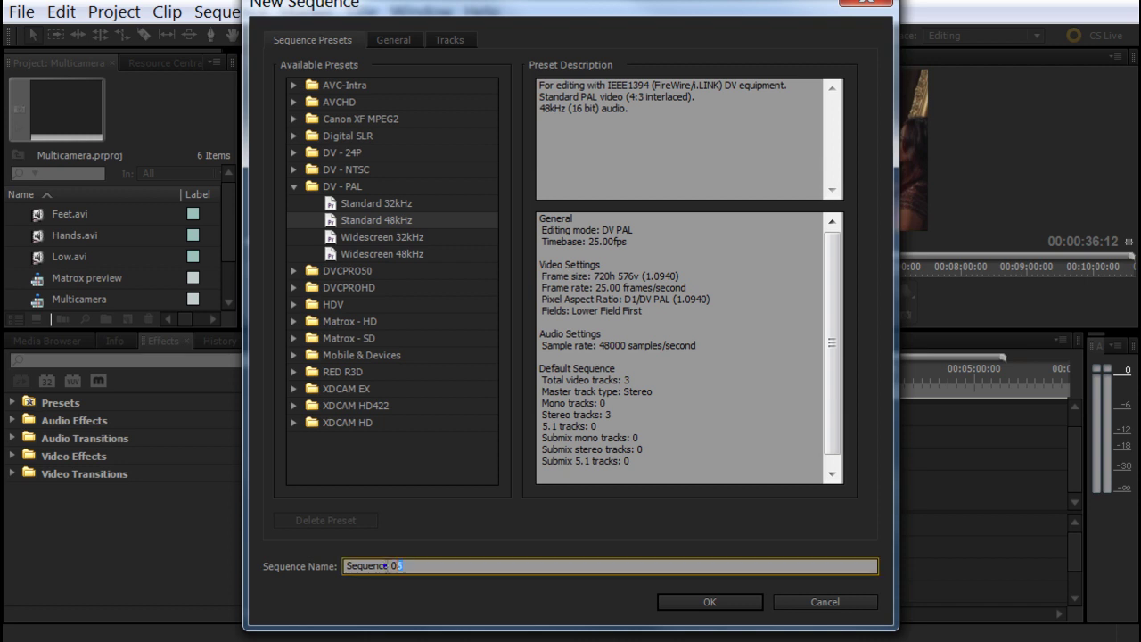
pyautogui.write('Nested')
pyautogui.click(396, 38)
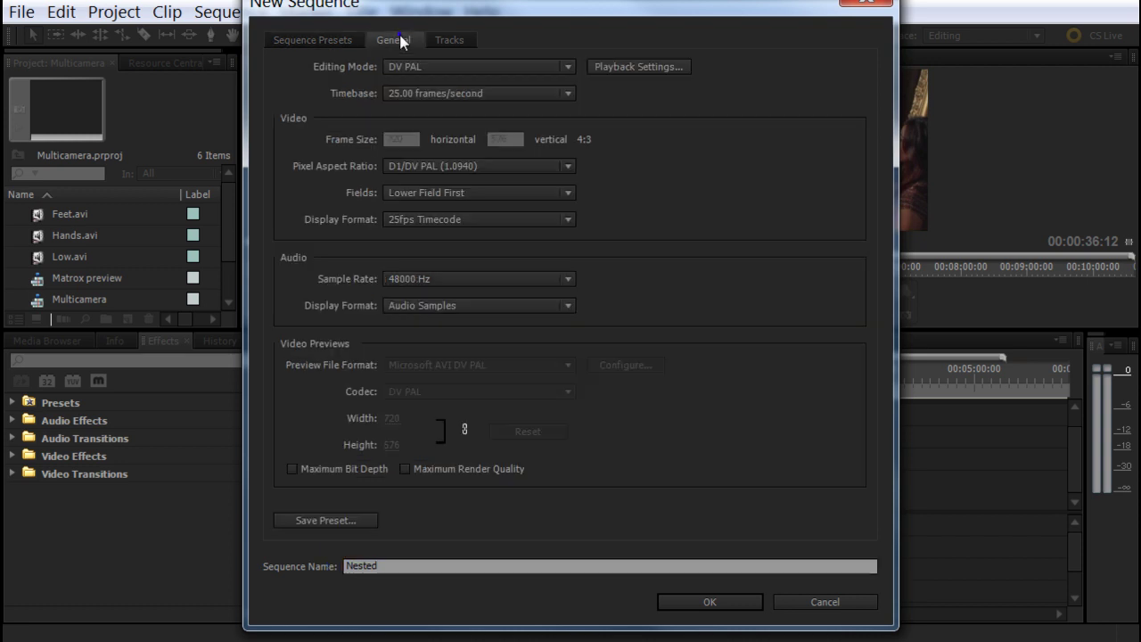
pyautogui.click(449, 39)
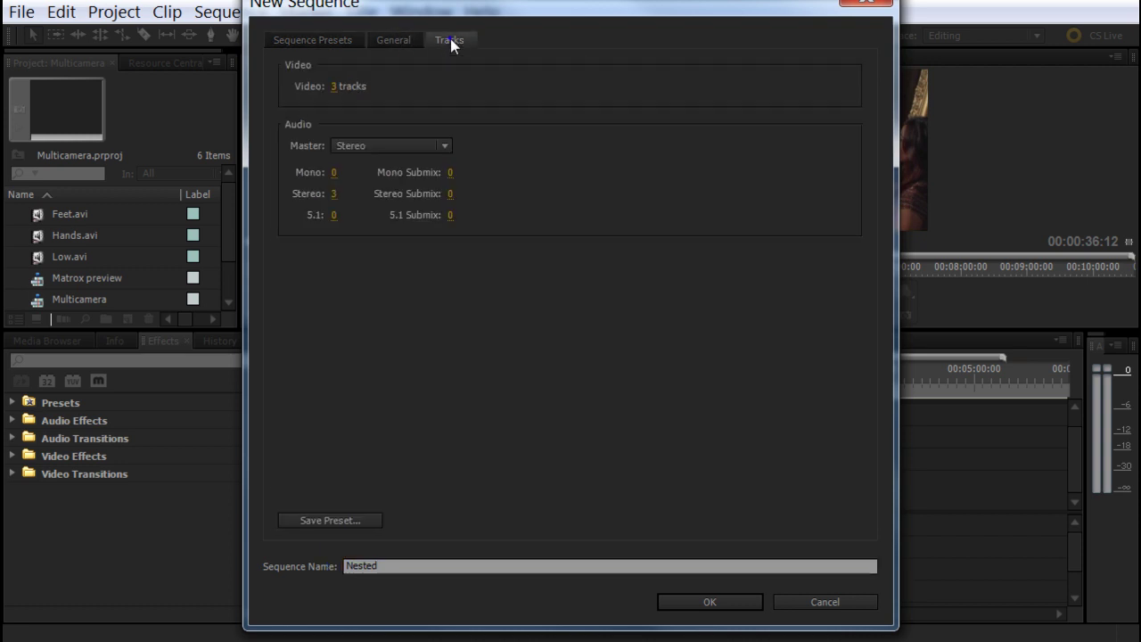
pyautogui.moveTo(358, 95); pyautogui.dragTo(310, 91)
pyautogui.moveTo(334, 193); pyautogui.dragTo(307, 193)
pyautogui.click(711, 603)
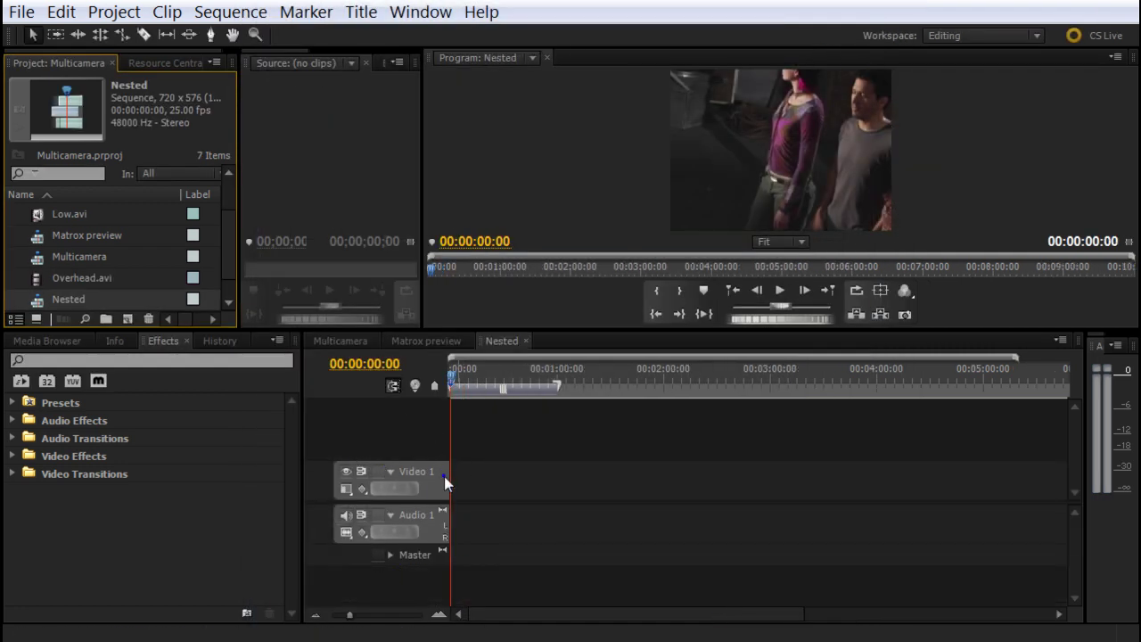
pyautogui.click(346, 489)
pyautogui.click(348, 346)
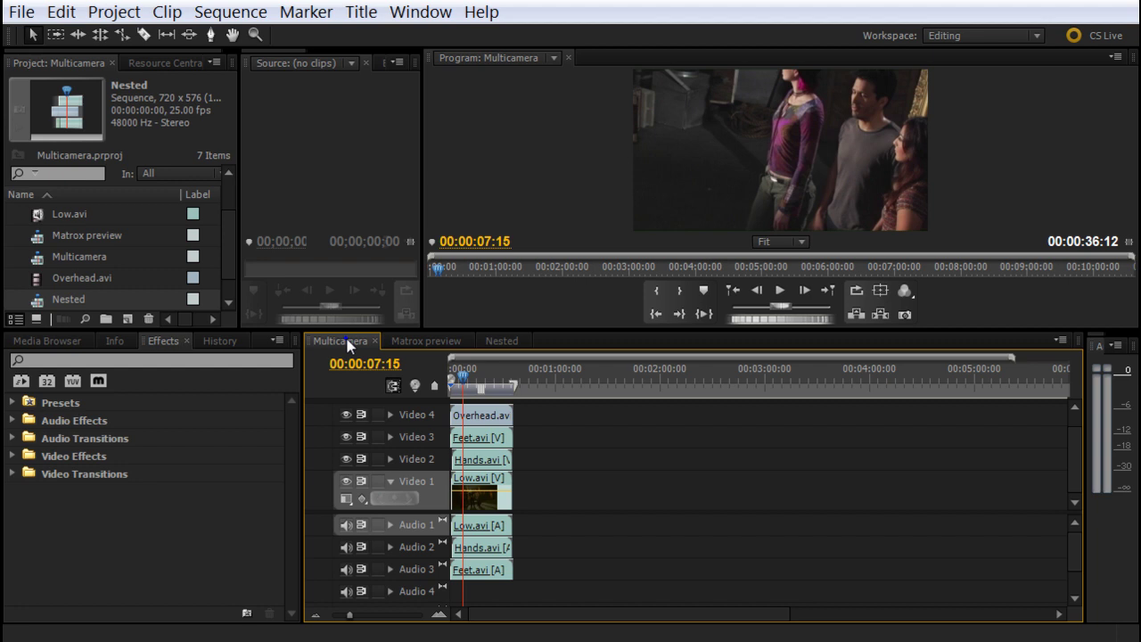
pyautogui.click(517, 343)
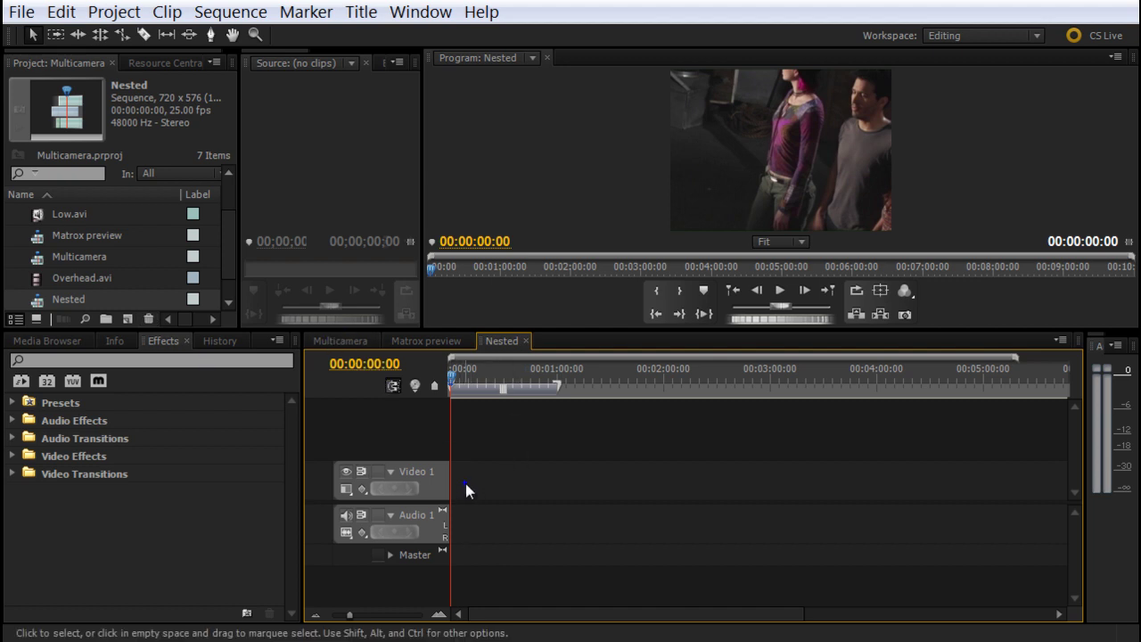
# Drop the Multicamera sequence onto Video 1 of Nested, zoom in, and select the nested clip.
pyautogui.click(60, 256)
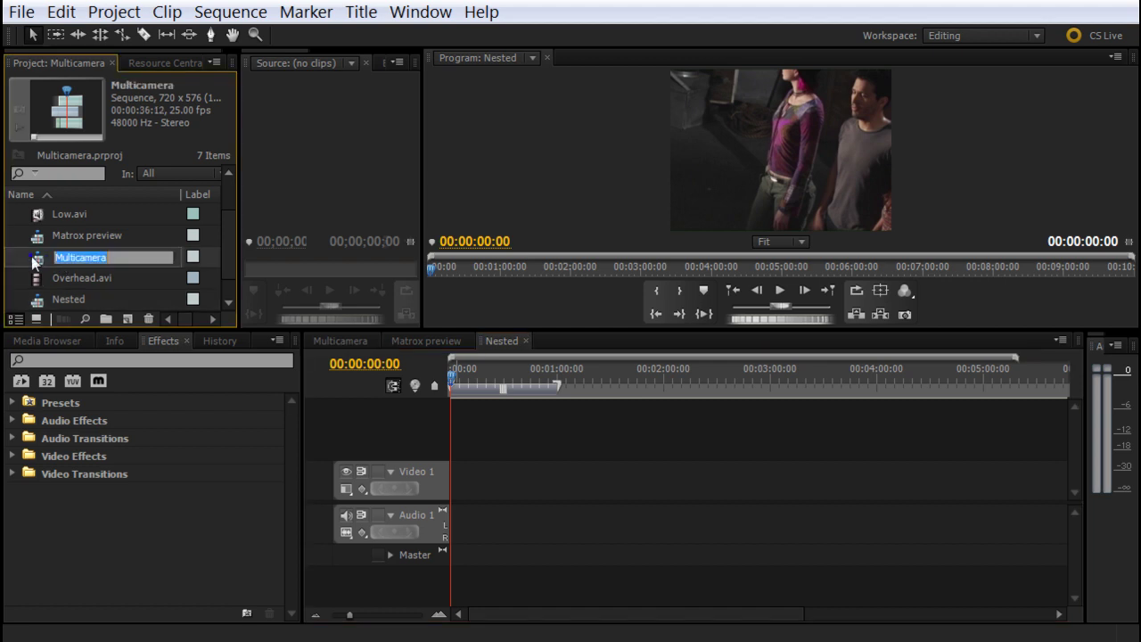
pyautogui.moveTo(32, 259); pyautogui.dragTo(430, 500)
pyautogui.click(470, 367)
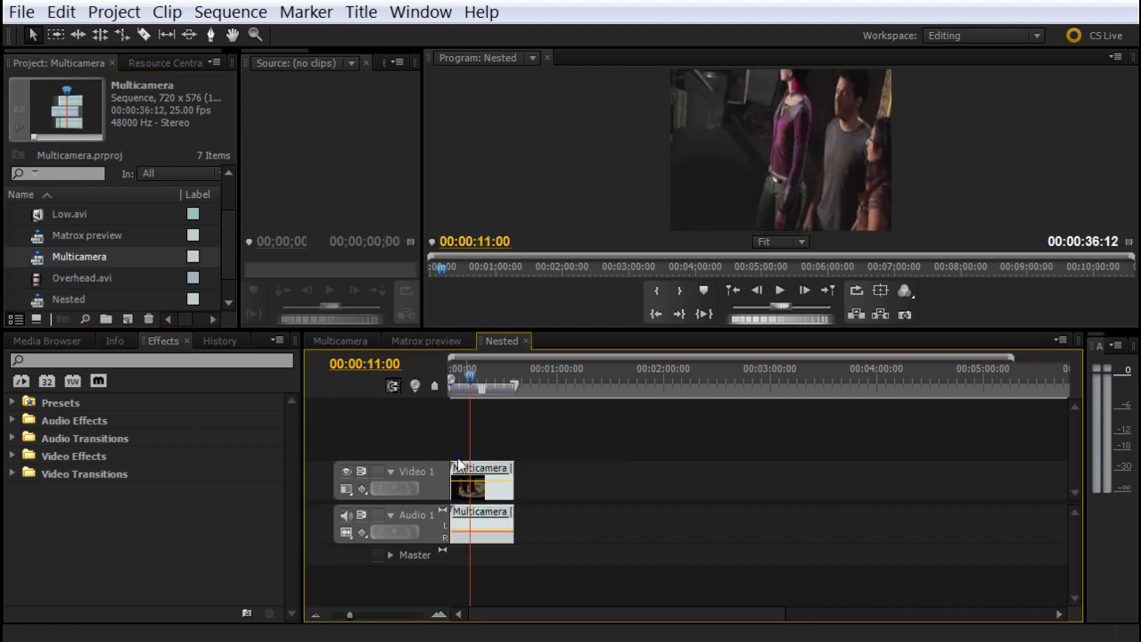
pyautogui.moveTo(349, 614); pyautogui.dragTo(367, 617)
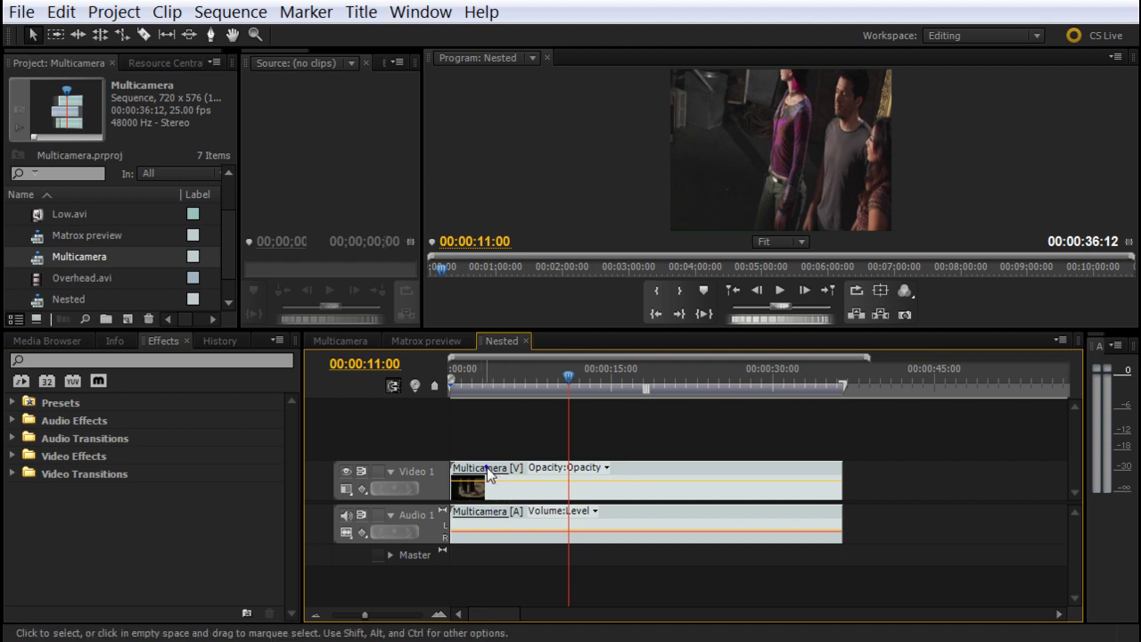
pyautogui.click(623, 480)
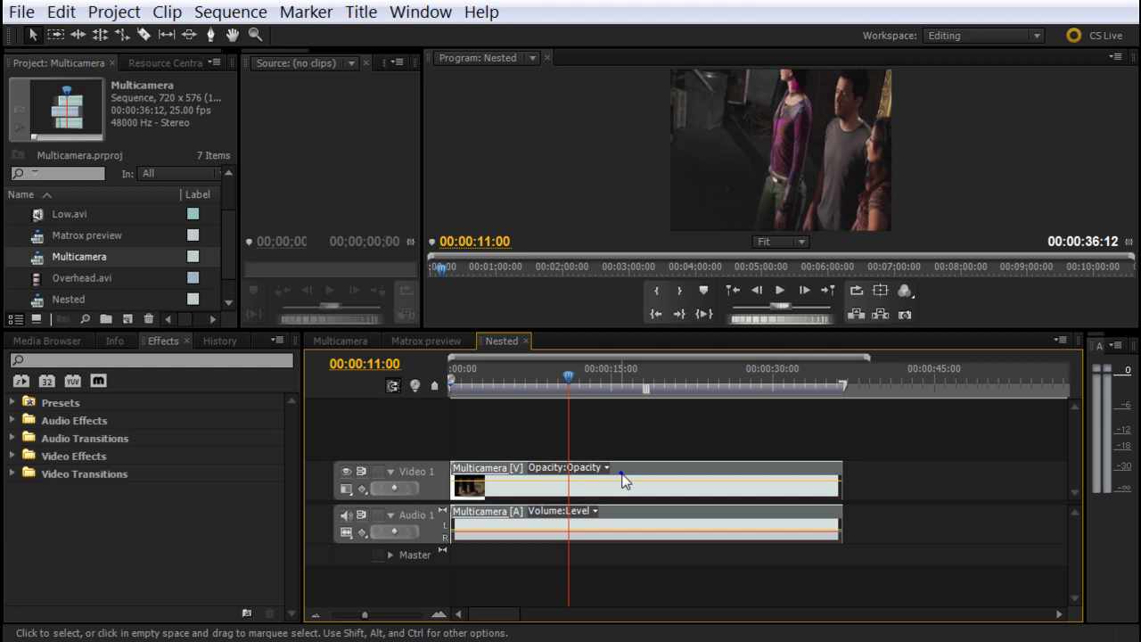
# Apply Multi-Camera > Enable to the nested Multicamera clip from its context menu.
pyautogui.rightClick(623, 480)
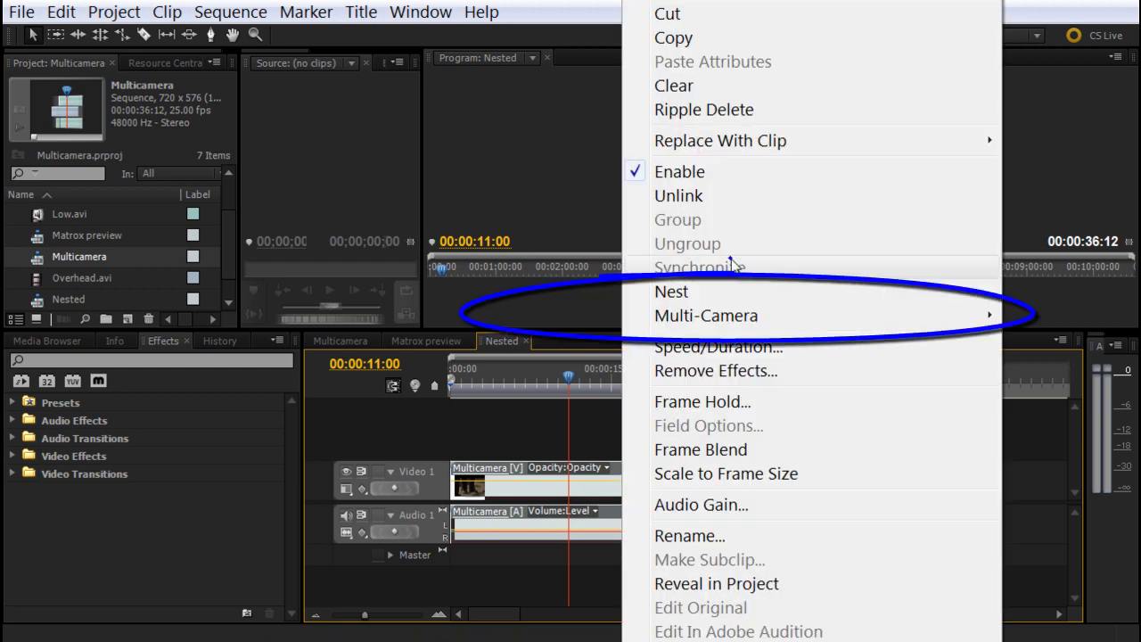
pyautogui.moveTo(713, 317)
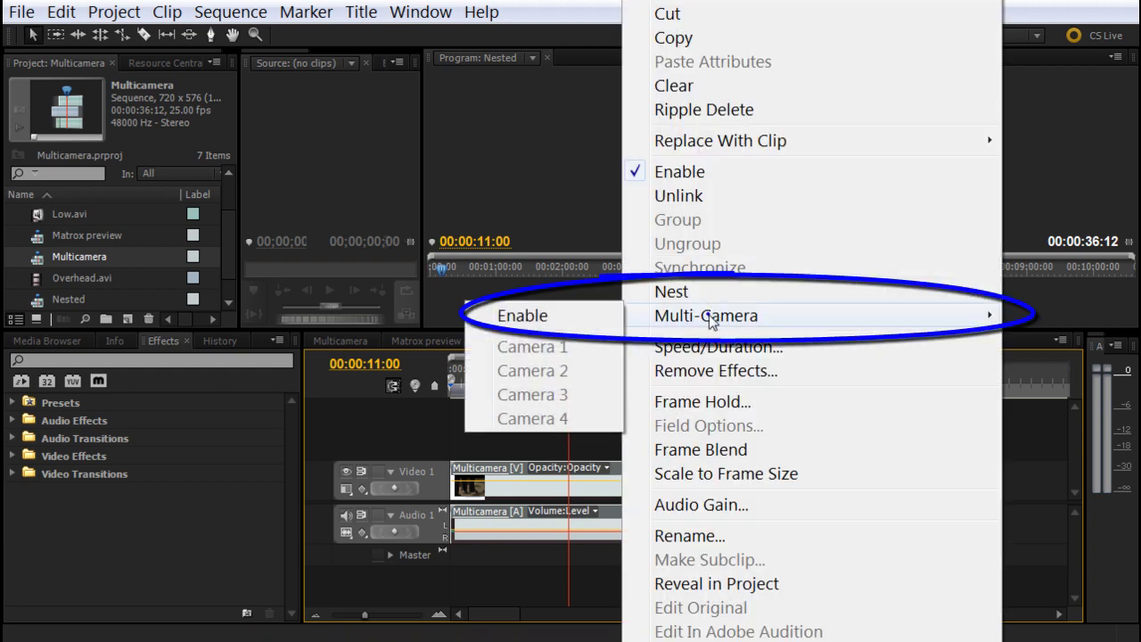
pyautogui.click(568, 316)
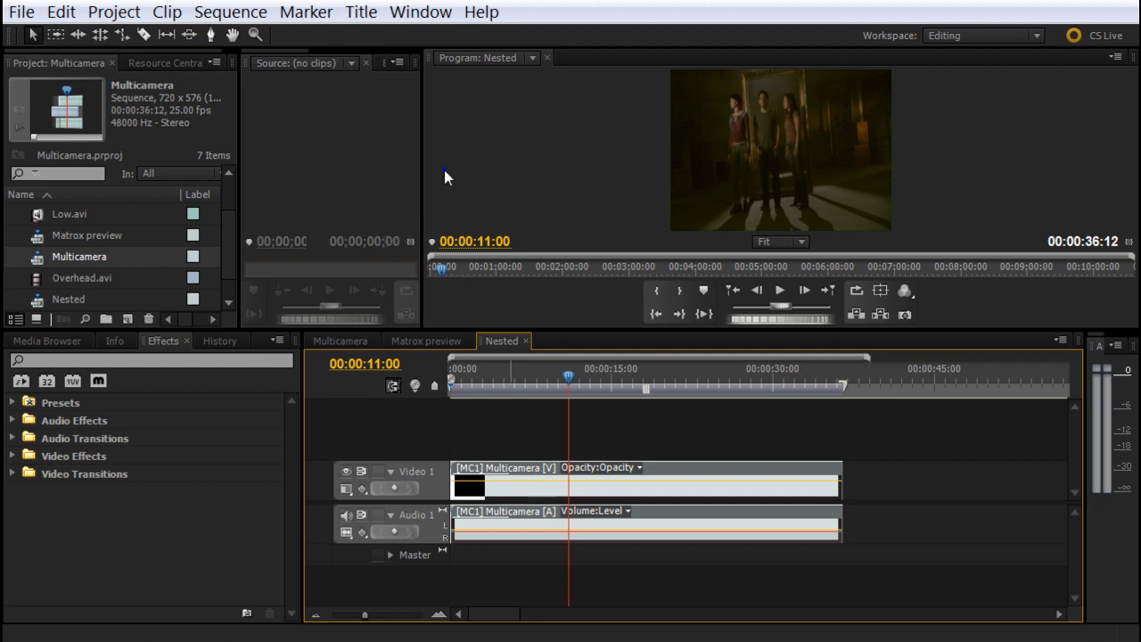
# Open the Multi-Camera Monitor and cut to camera 2, then camera 4.
pyautogui.click(421, 12)
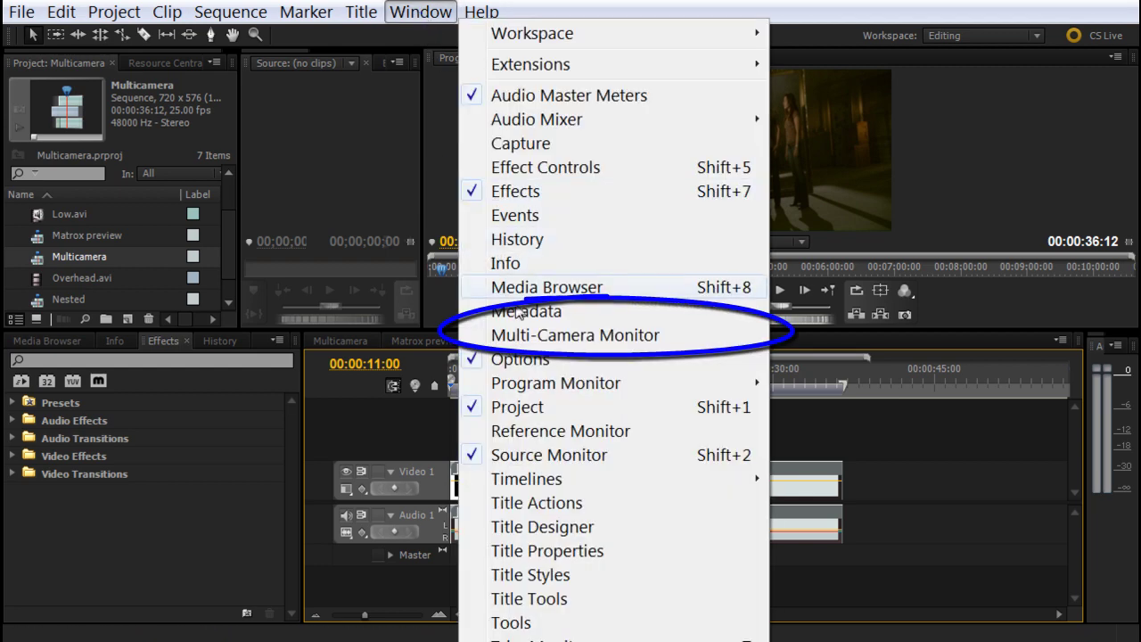
pyautogui.click(531, 337)
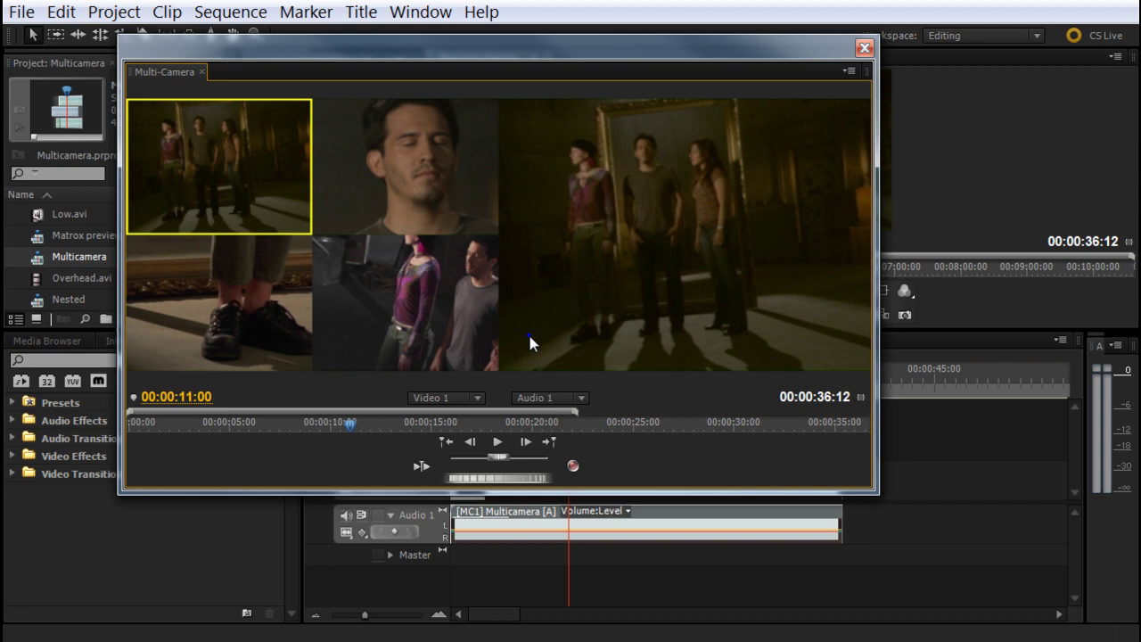
pyautogui.click(400, 191)
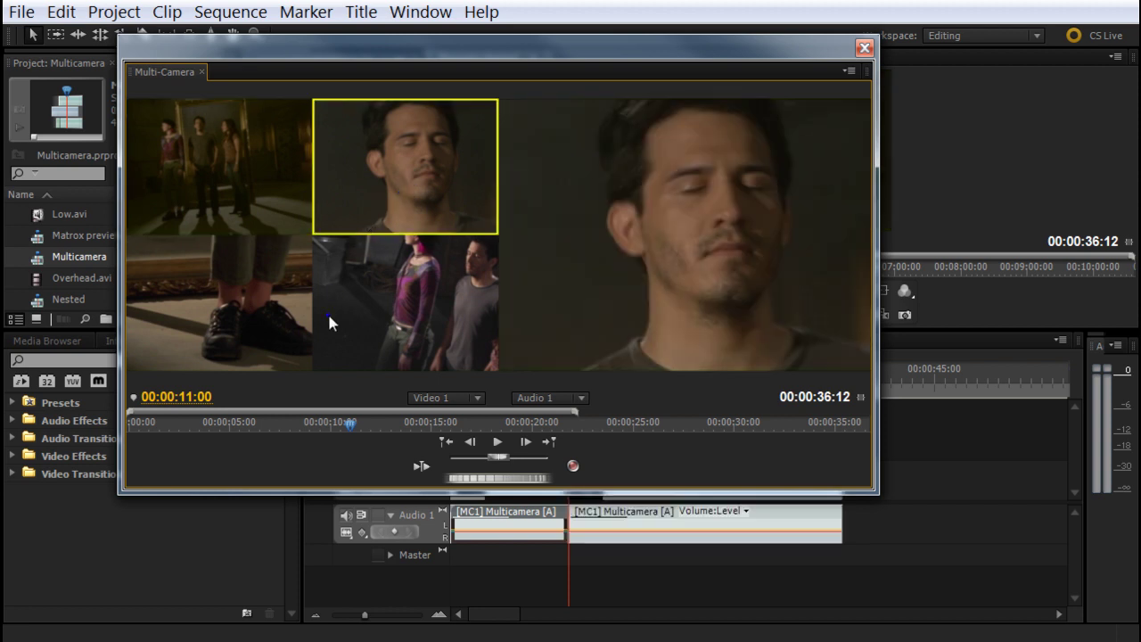
pyautogui.click(379, 322)
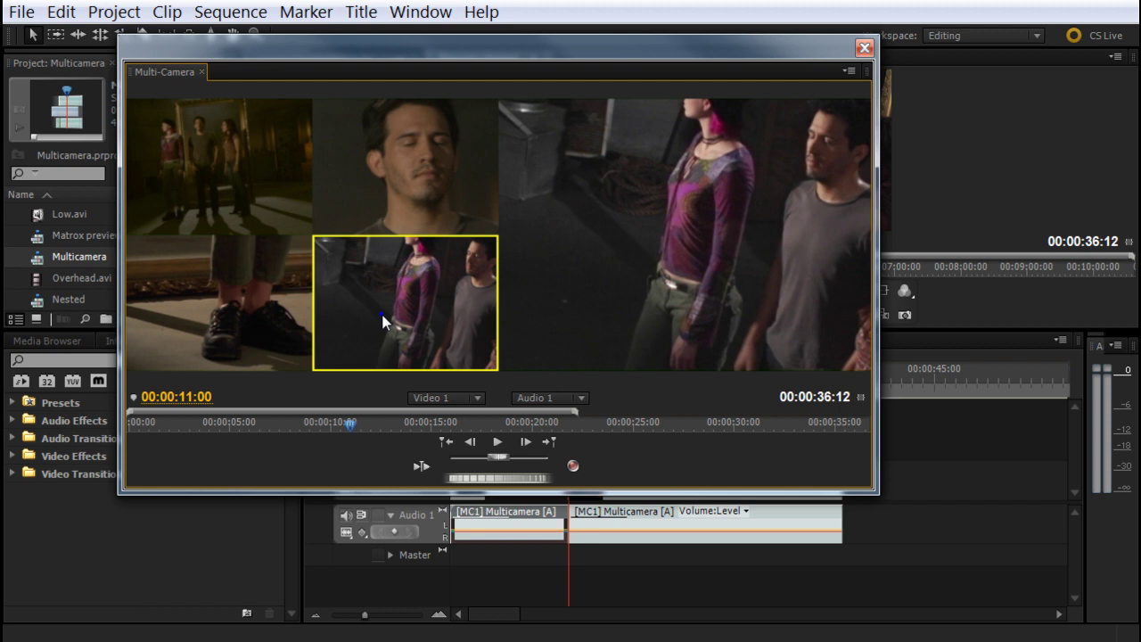
pyautogui.click(849, 71)
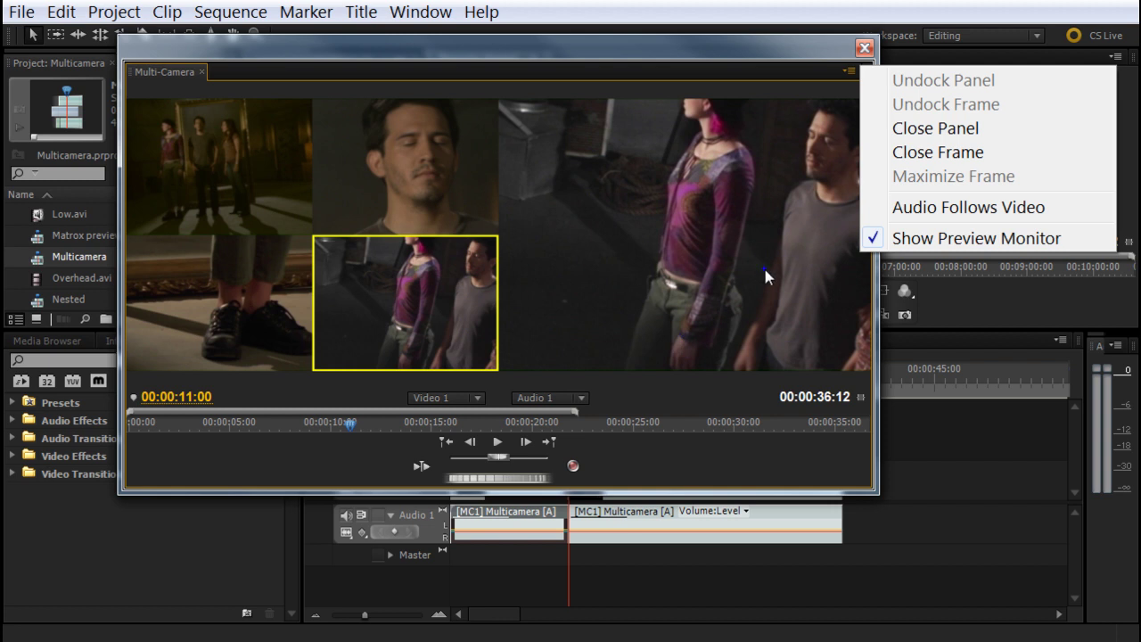
# Turn off Show Preview Monitor and start playback in the Multi-Camera Monitor.
pyautogui.click(946, 236)
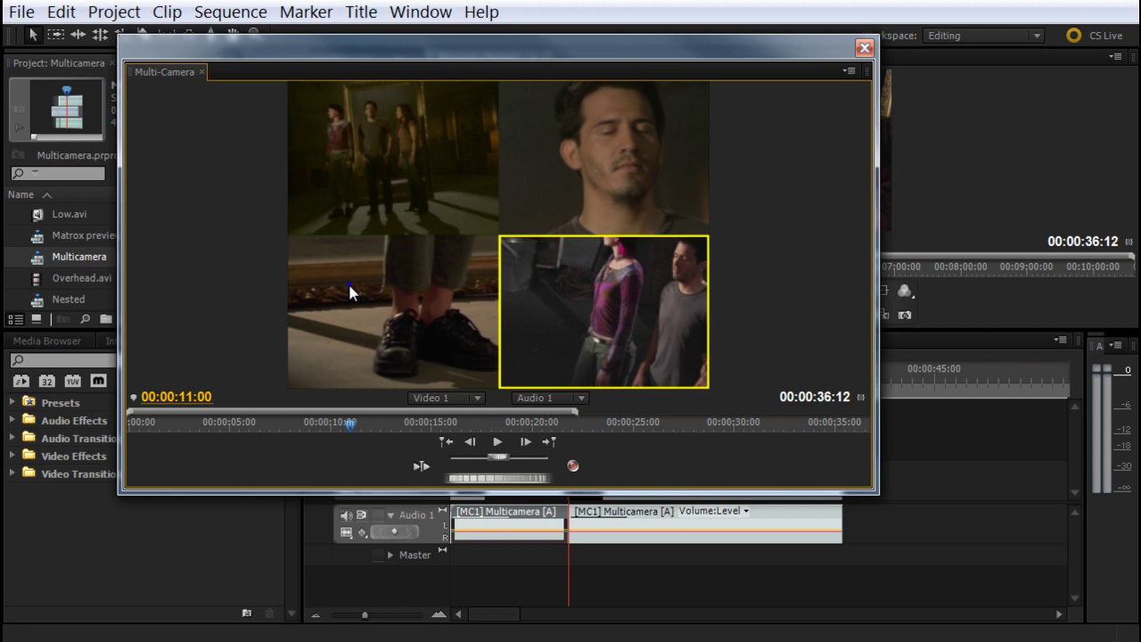
pyautogui.click(498, 443)
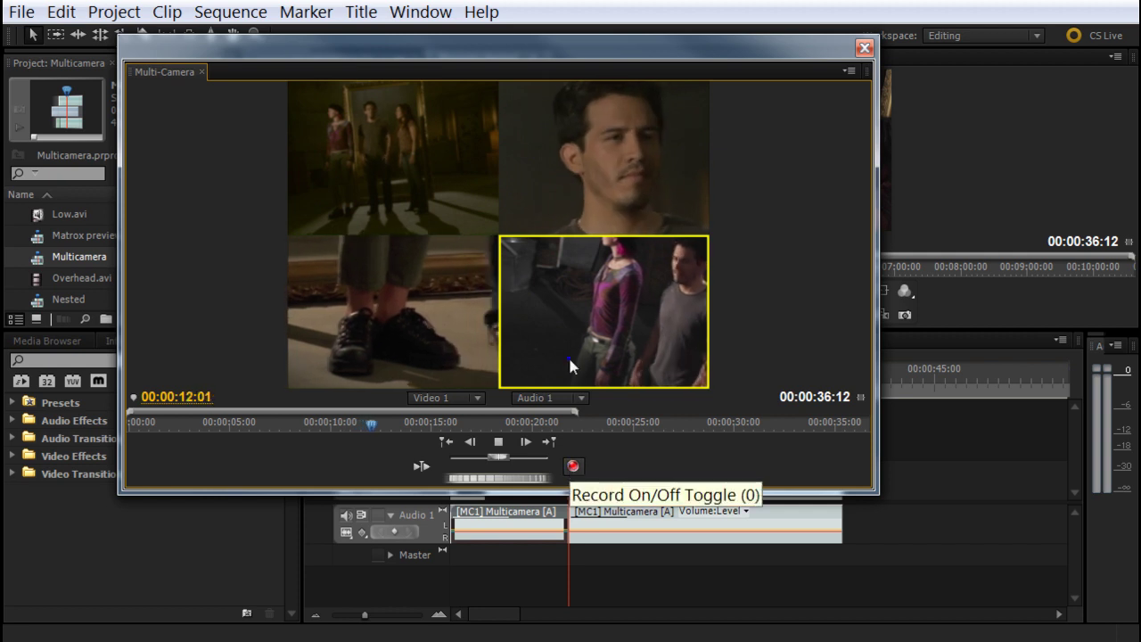
# Cut live through cameras 3, 2, 1, 4, 3, 1, 4, 2, 3, 2, 1, 4 as playback runs to the end.
pyautogui.click(395, 301)
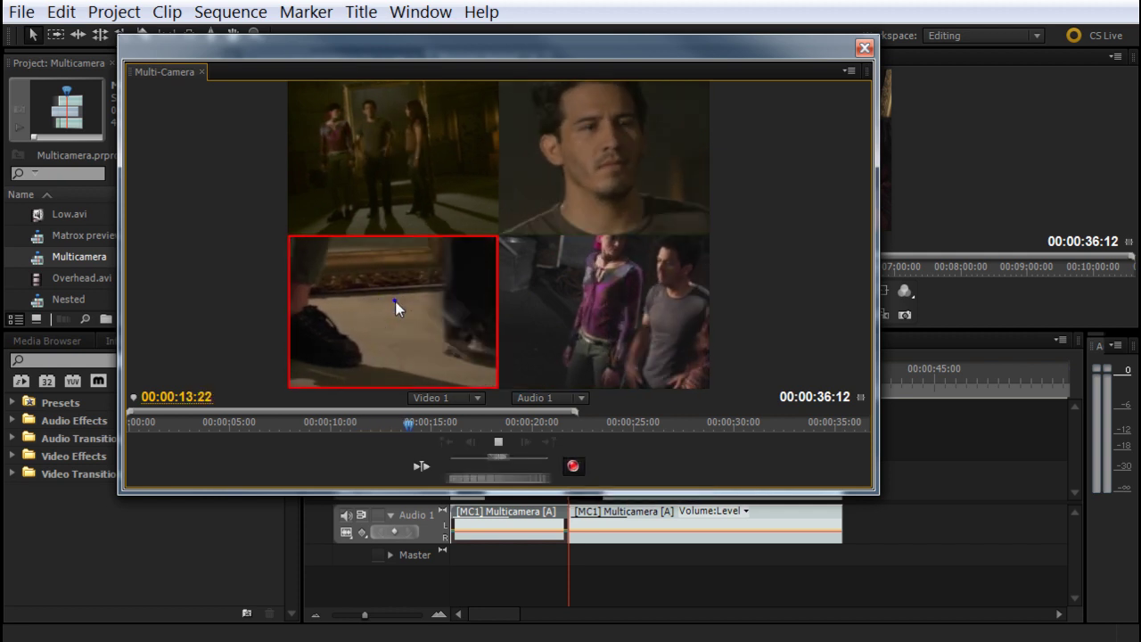
pyautogui.click(569, 173)
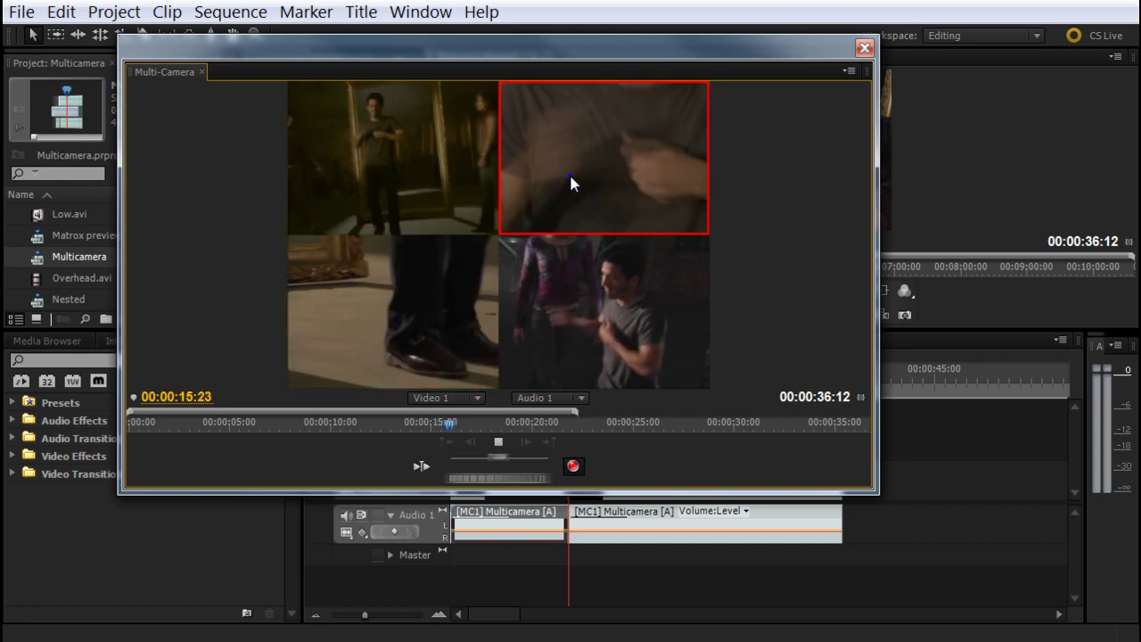
pyautogui.click(393, 174)
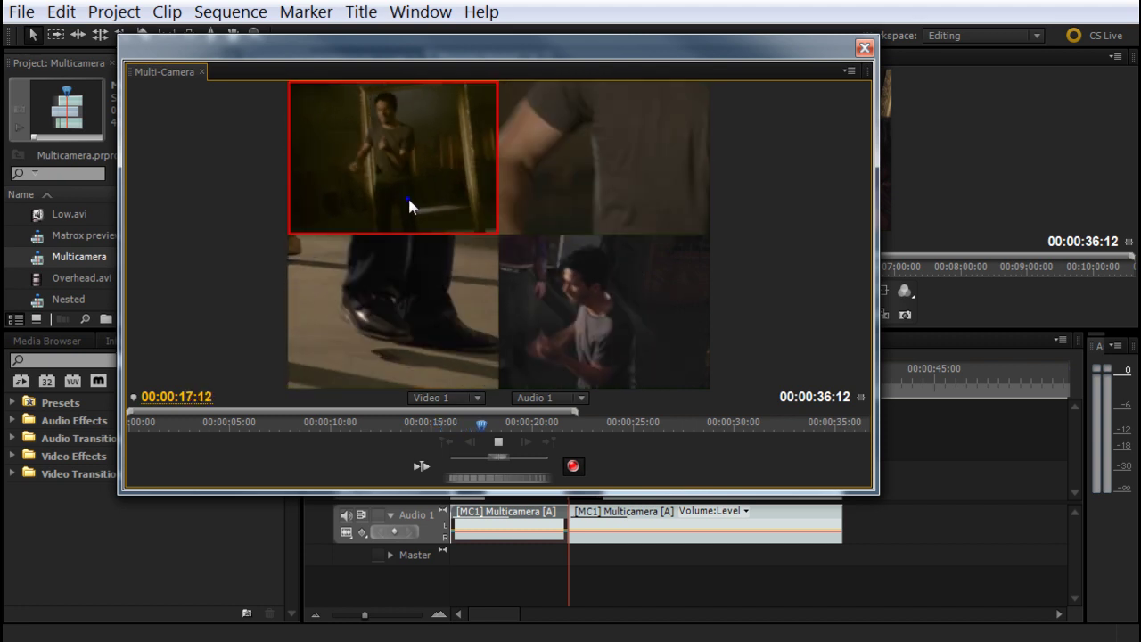
pyautogui.click(592, 320)
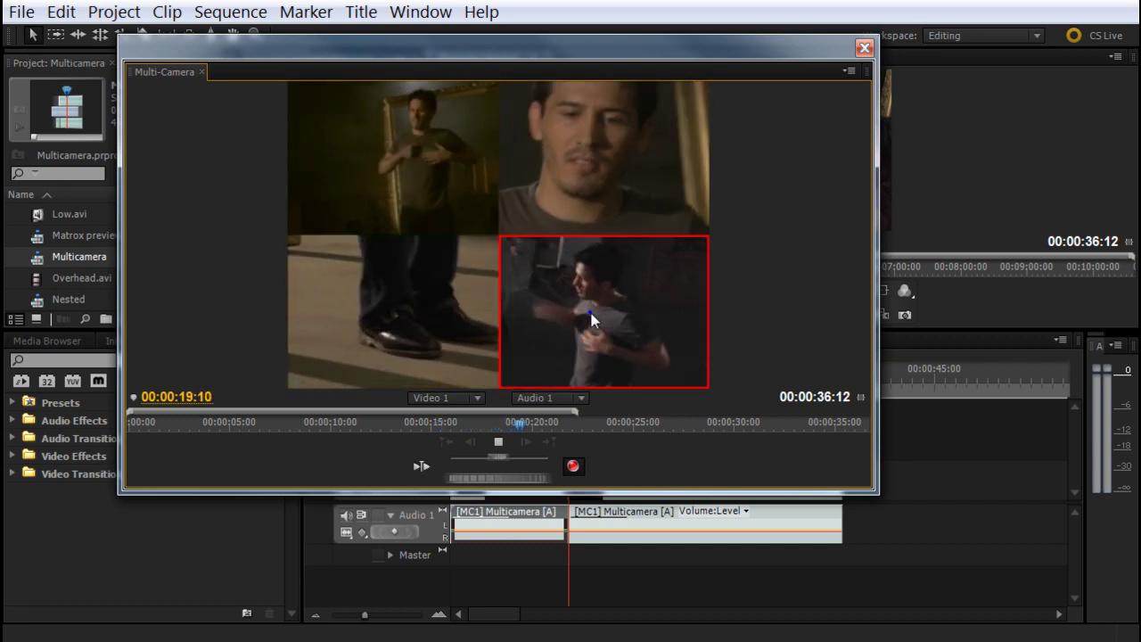
pyautogui.click(399, 313)
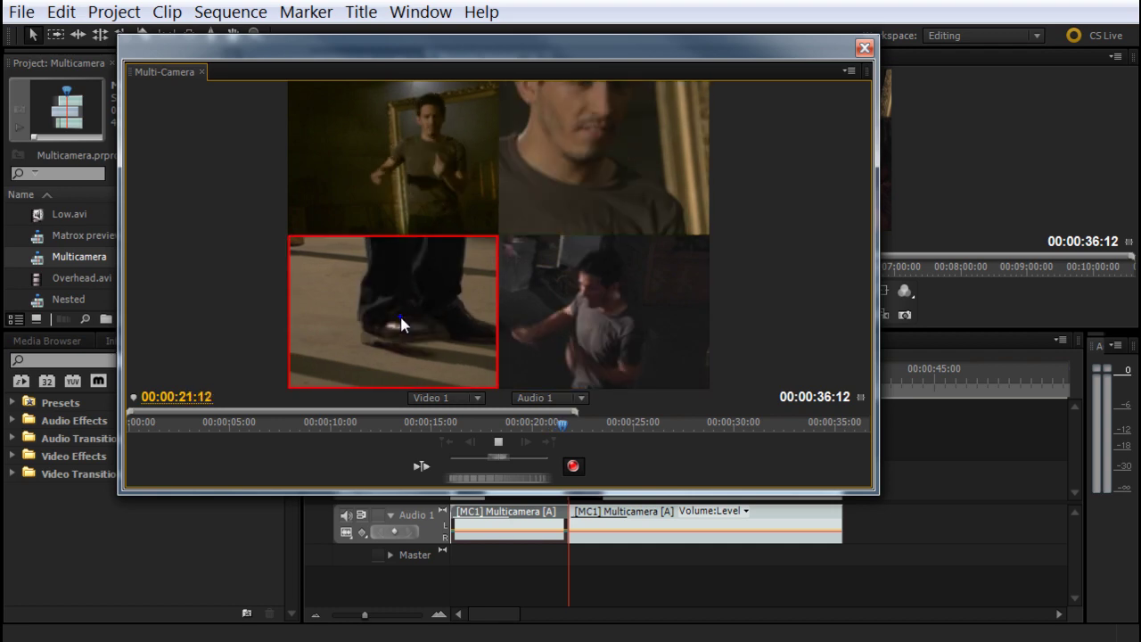
pyautogui.click(396, 194)
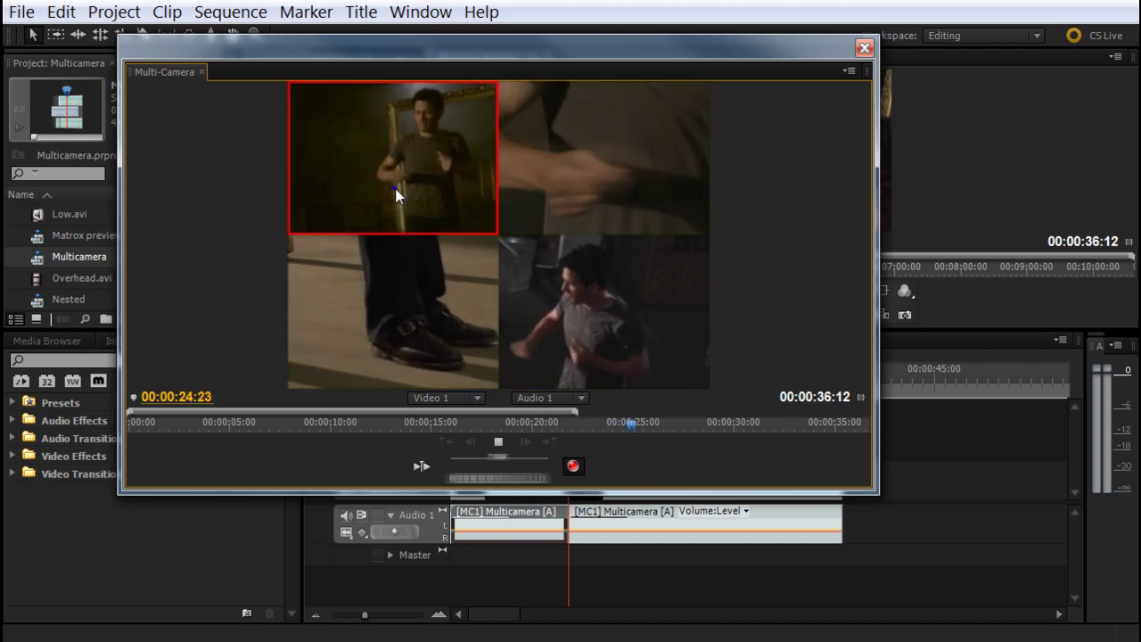
pyautogui.press('4')
pyautogui.press('2')
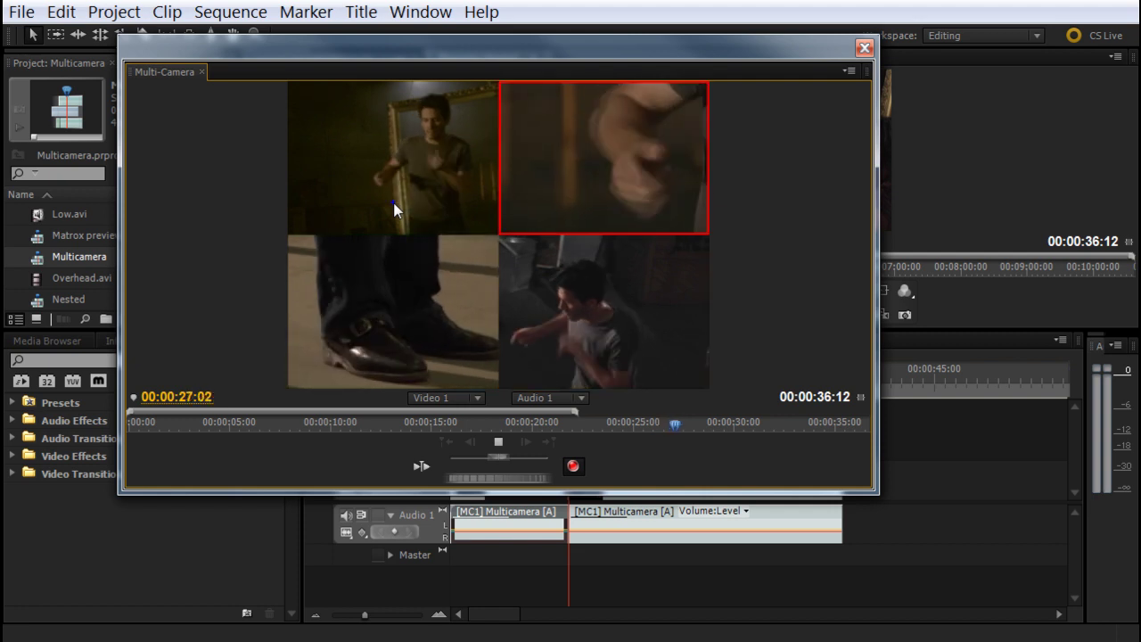
pyautogui.click(418, 258)
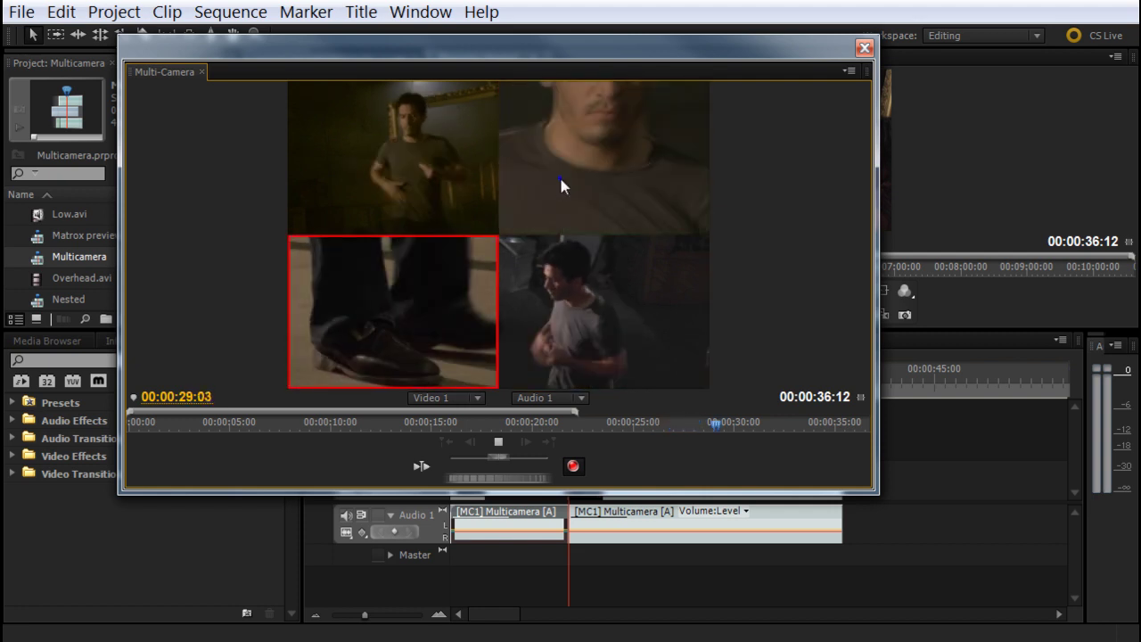
pyautogui.click(560, 180)
pyautogui.click(419, 177)
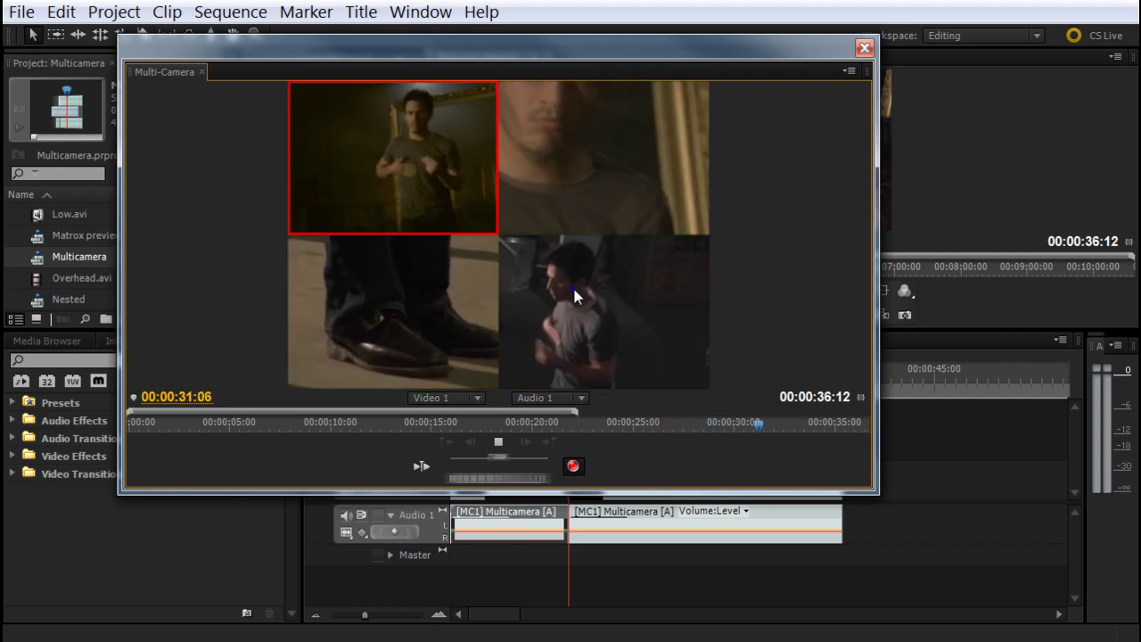
pyautogui.click(597, 321)
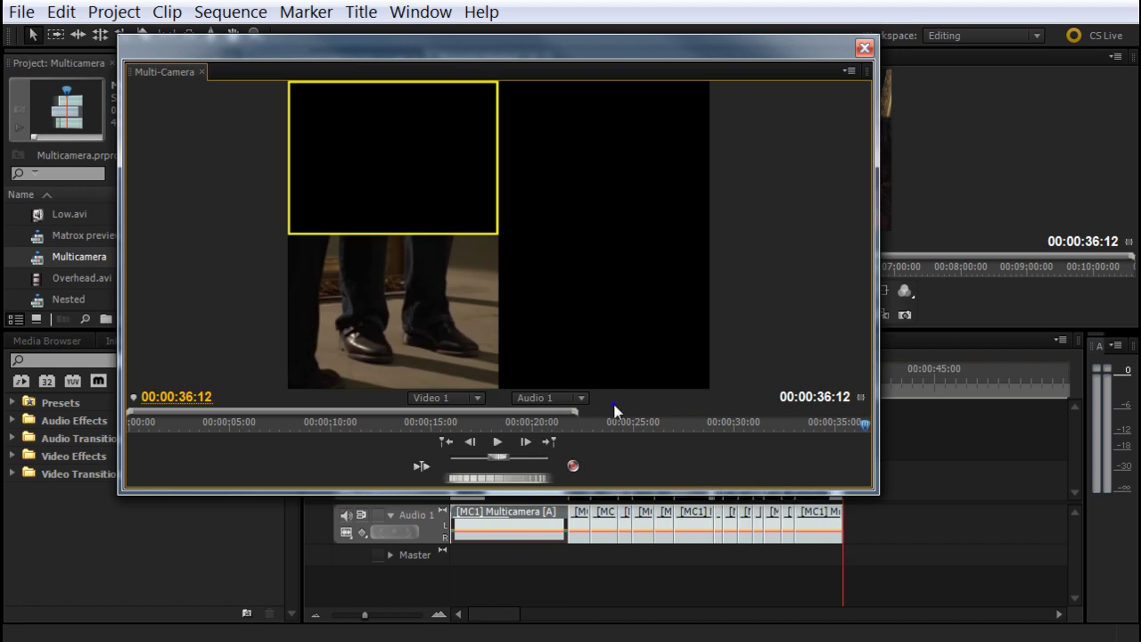
# Close the Multi-Camera Monitor, scrub the Nested timeline, and play it, stopping at 00:00:13:00.
pyautogui.click(572, 465)
pyautogui.click(863, 48)
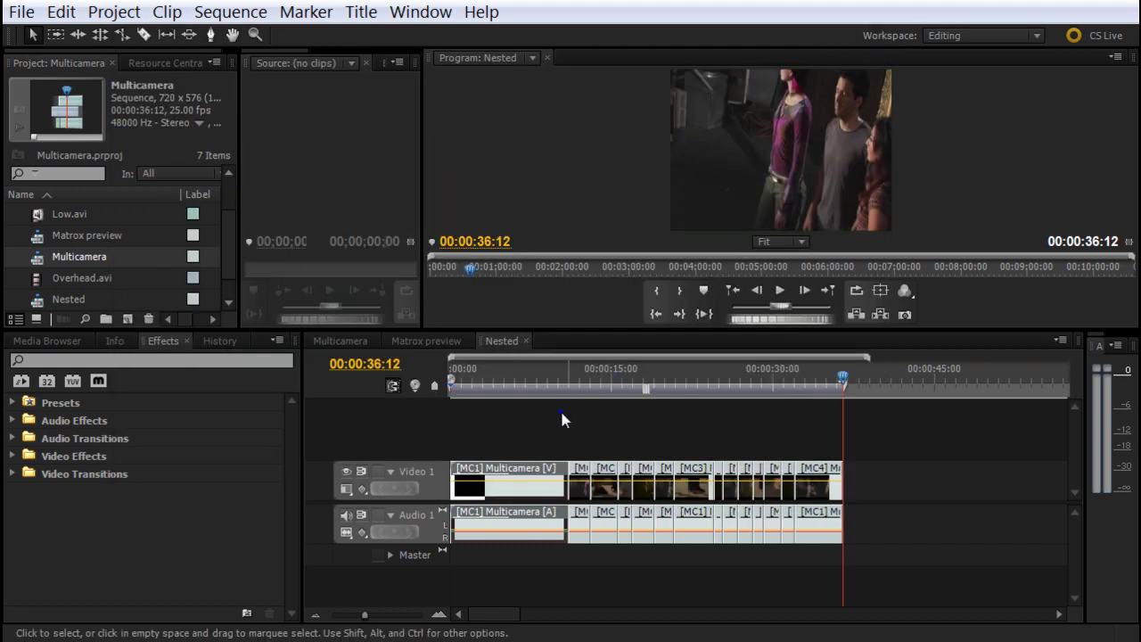
pyautogui.click(563, 374)
pyautogui.moveTo(562, 375); pyautogui.dragTo(521, 401)
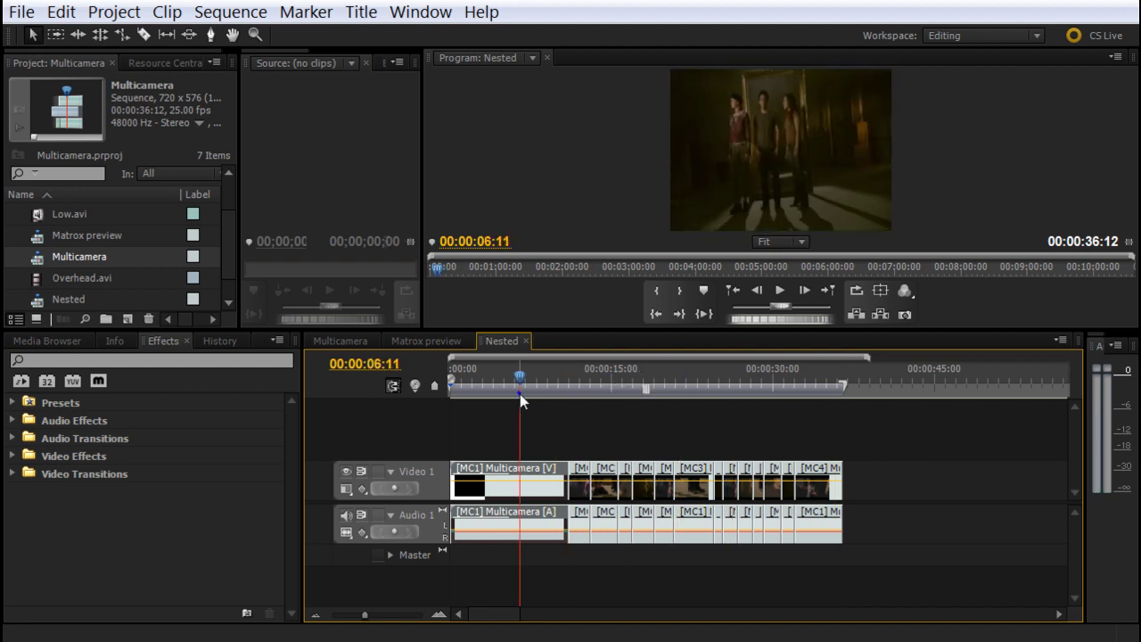
pyautogui.press('space')
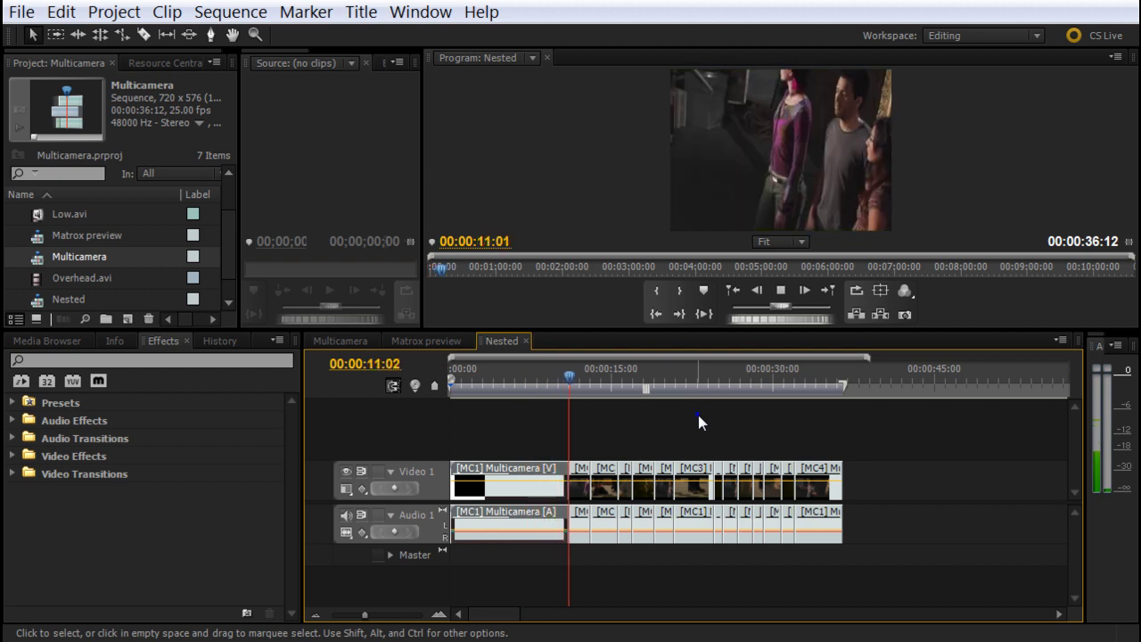
pyautogui.press('space')
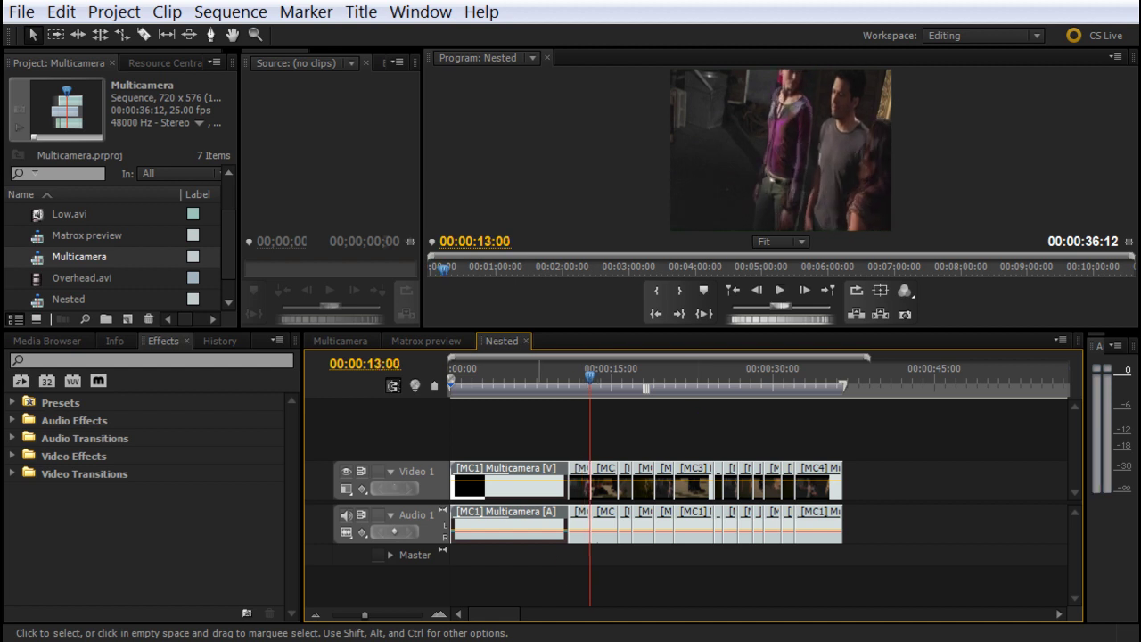
# Delete the opening clips that sit before the playhead in the Nested sequence.
pyautogui.moveTo(365, 616); pyautogui.dragTo(379, 615)
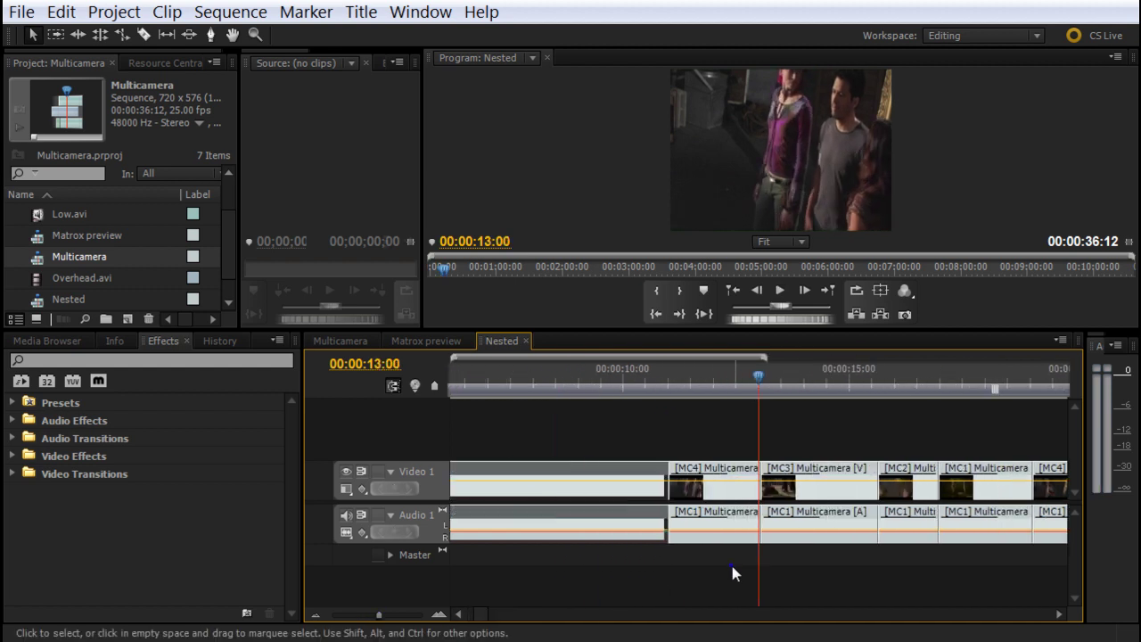
pyautogui.moveTo(722, 579); pyautogui.dragTo(528, 415)
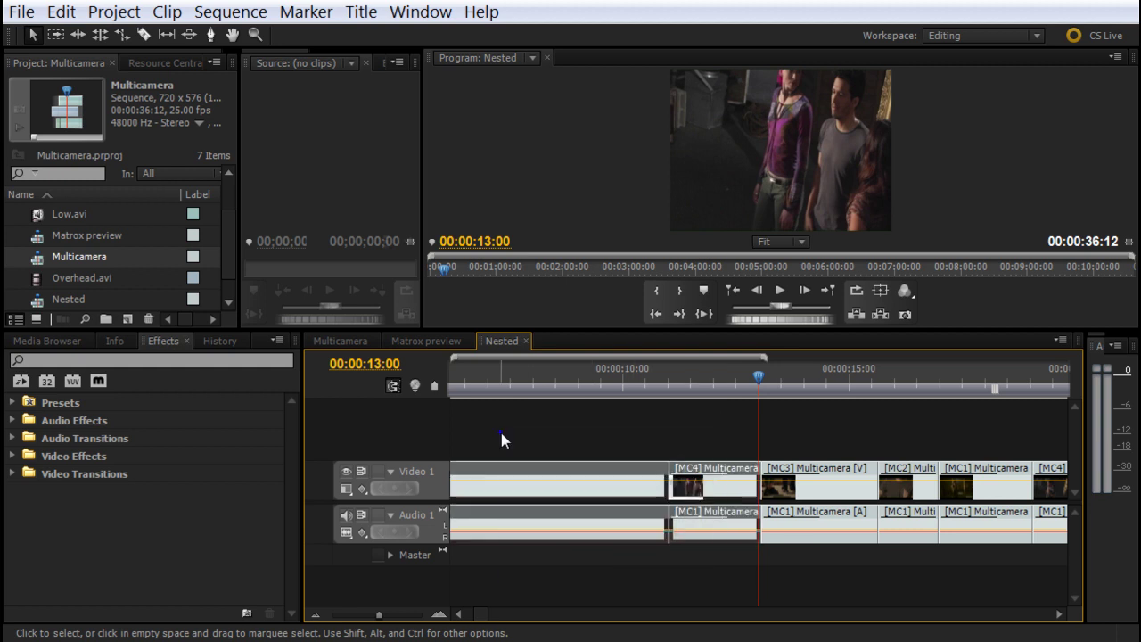
pyautogui.press('Delete')
# Move the remaining multi-camera clips to the start of the sequence.
pyautogui.moveTo(379, 615); pyautogui.dragTo(363, 615)
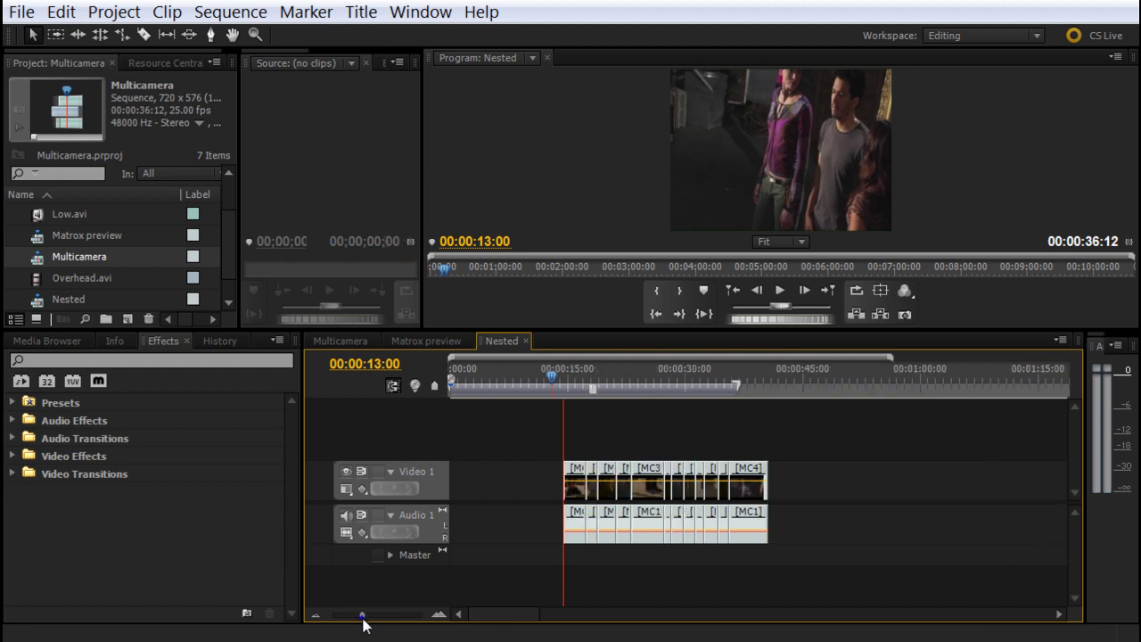
pyautogui.moveTo(739, 547); pyautogui.dragTo(481, 446)
pyautogui.moveTo(560, 465); pyautogui.dragTo(555, 465)
pyautogui.moveTo(776, 550); pyautogui.dragTo(462, 479)
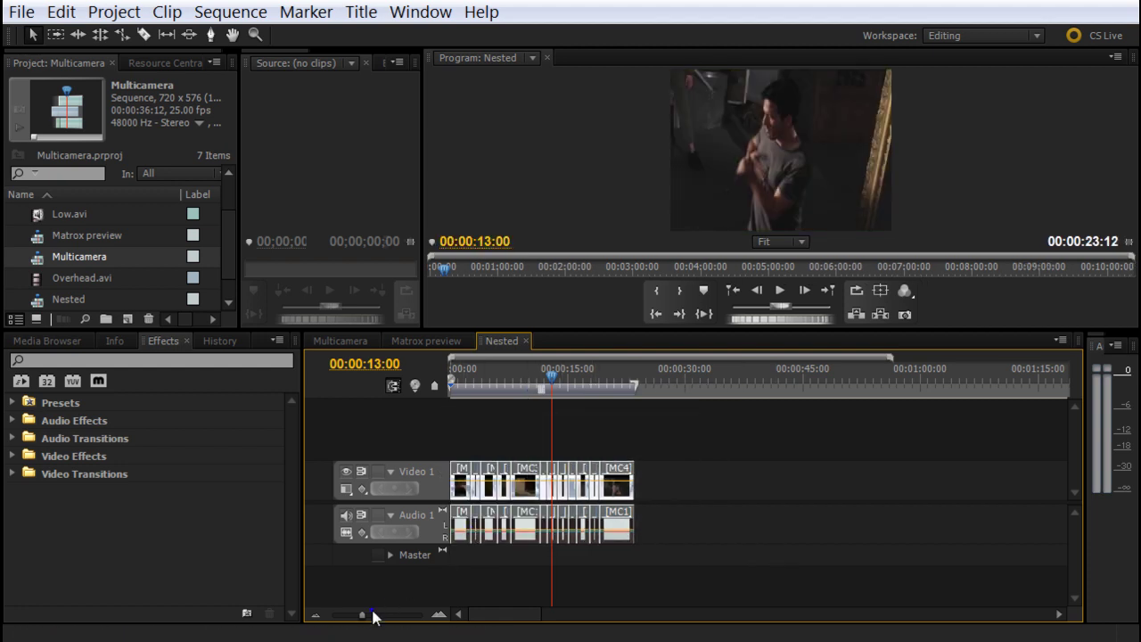
# Preview the edit from about 10:20, stopping at 17:04 on the frontal close-up.
pyautogui.moveTo(362, 614); pyautogui.dragTo(379, 616)
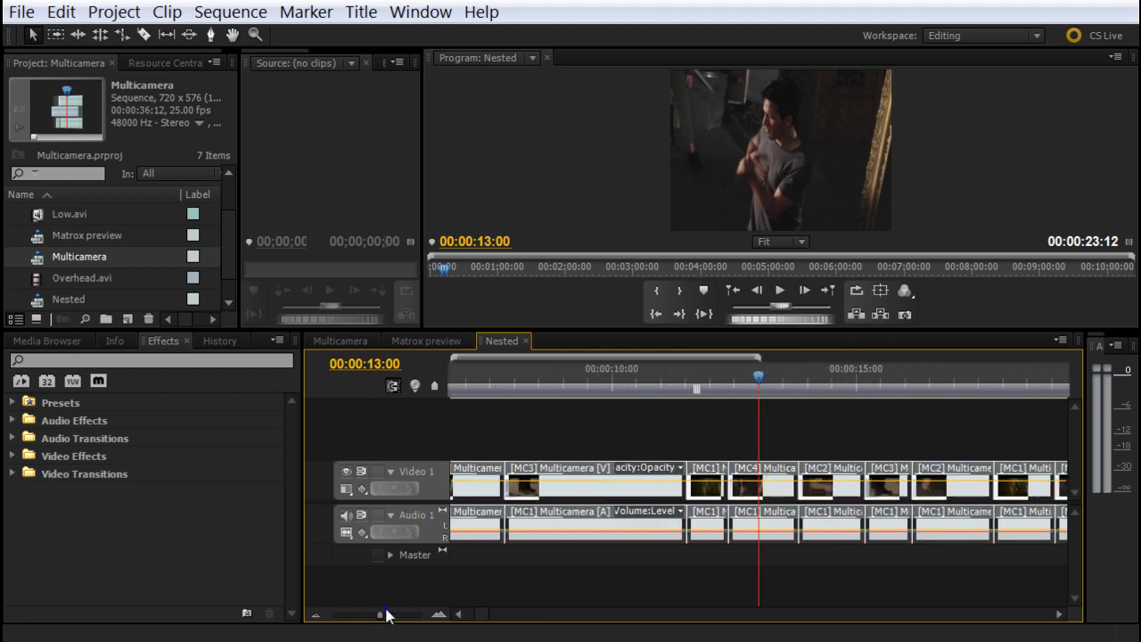
pyautogui.click(653, 375)
pyautogui.moveTo(653, 376); pyautogui.dragTo(708, 378)
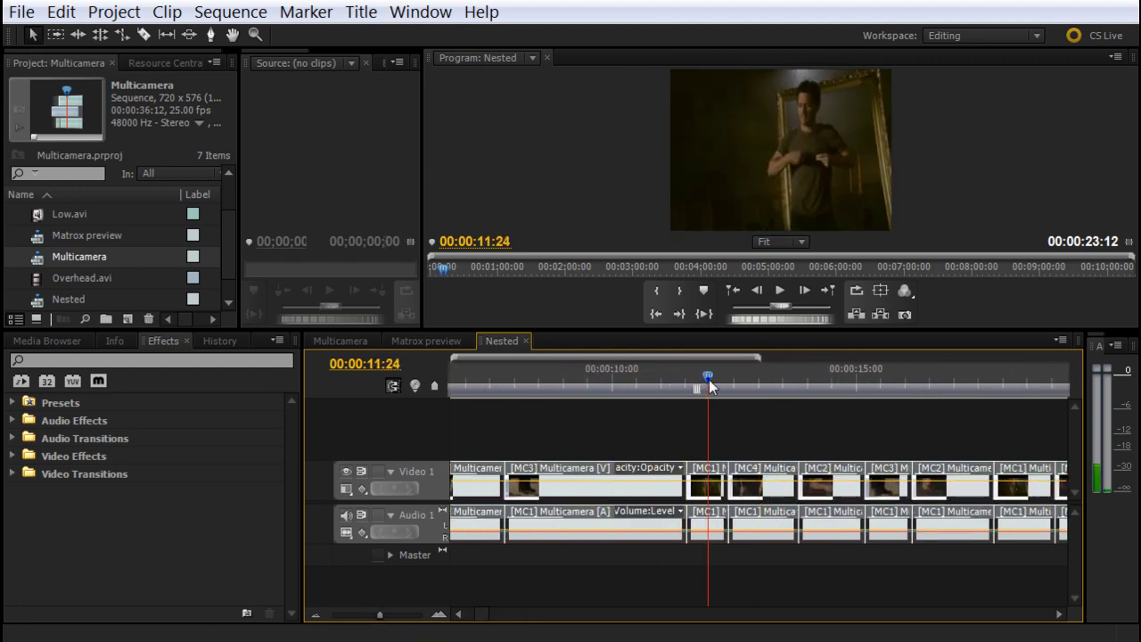
pyautogui.press('space')
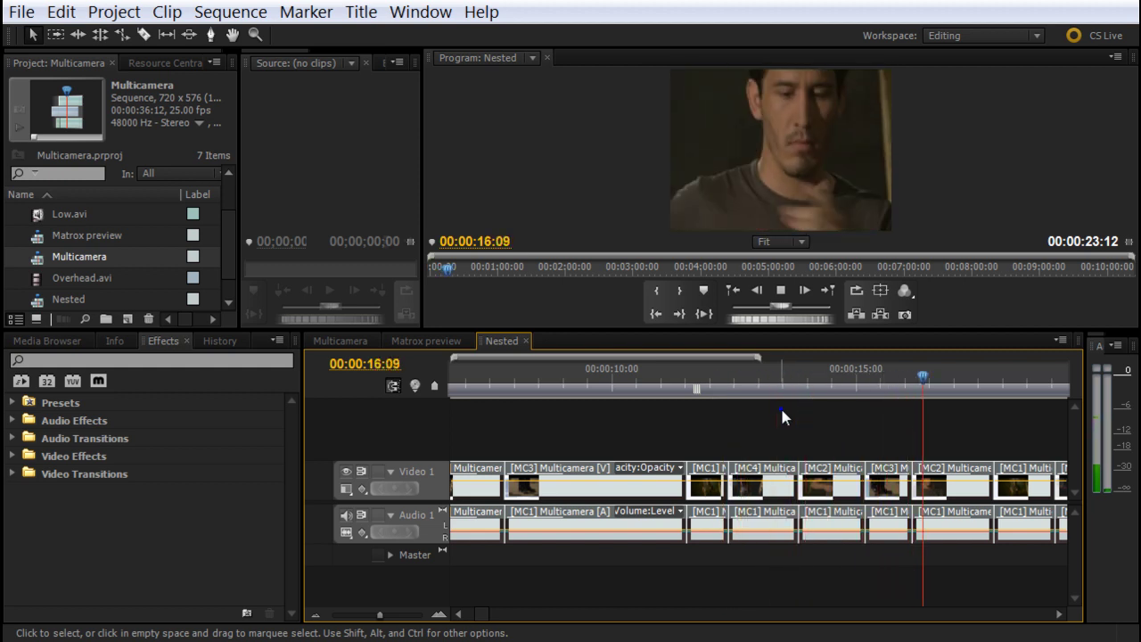
pyautogui.press('space')
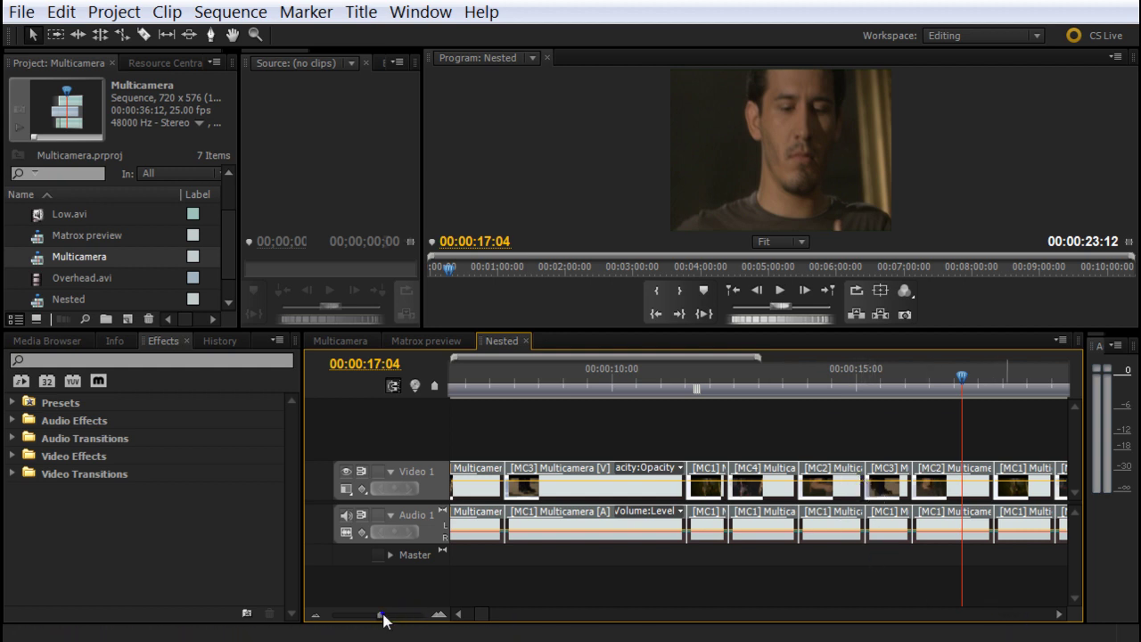
pyautogui.moveTo(379, 616)
pyautogui.mouseDown()
pyautogui.moveTo(363, 615)
pyautogui.moveTo(373, 615)
pyautogui.mouseUp()
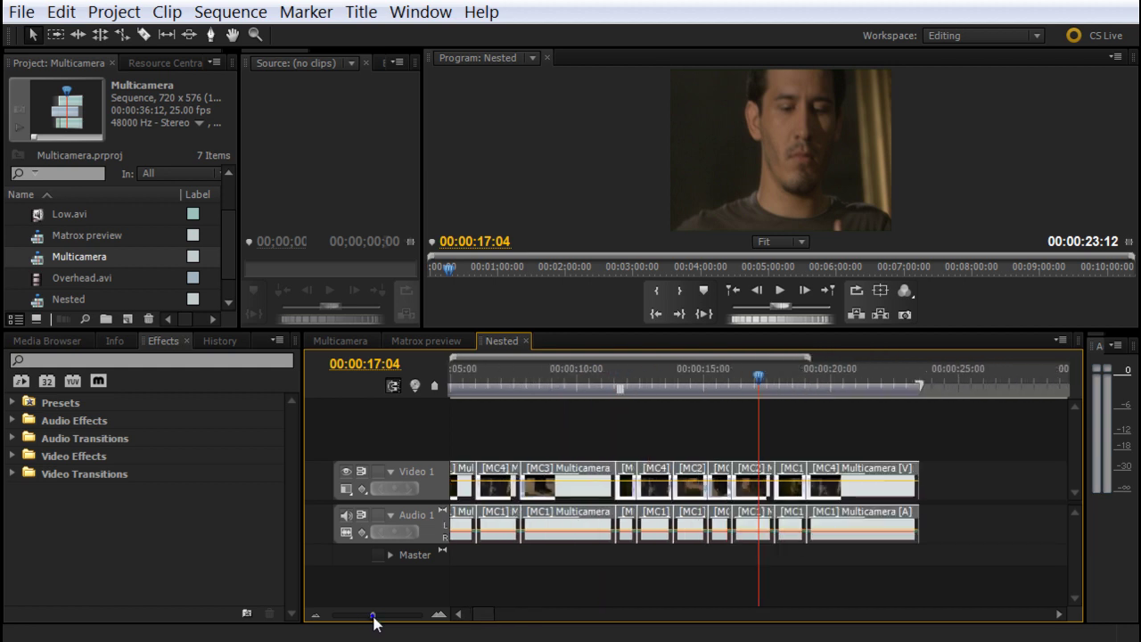